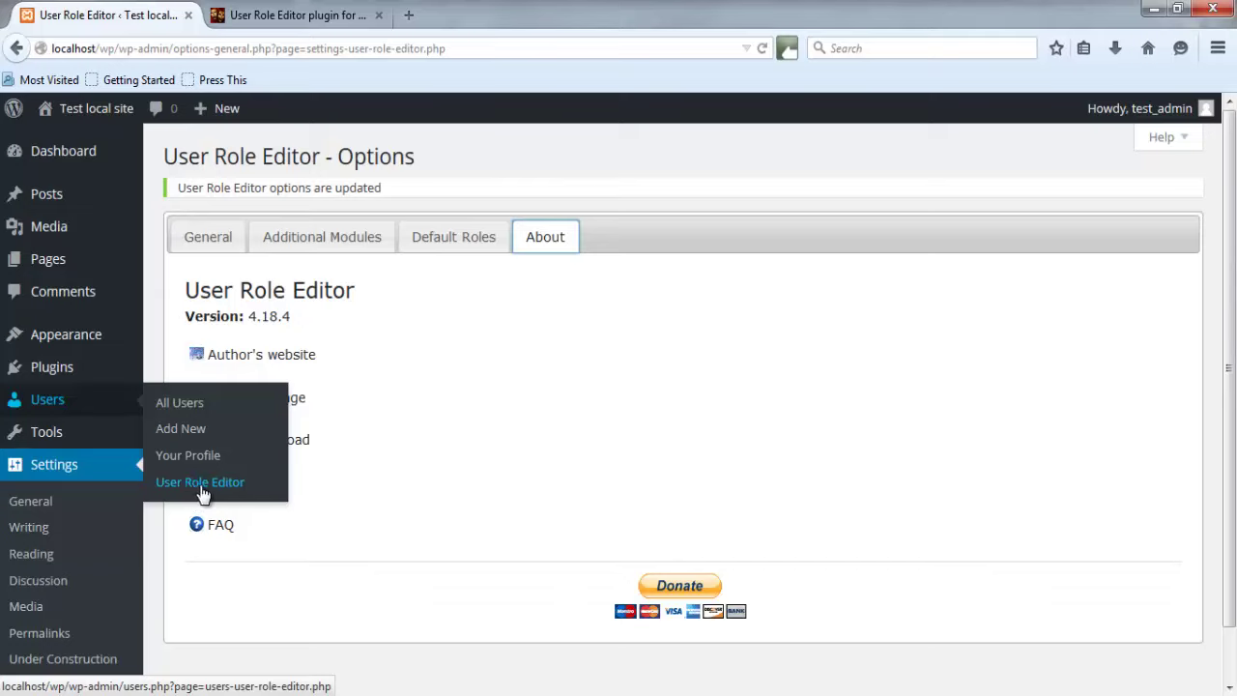
Open User Role Editor, keep Subscriber selected, and scroll its capabilities (only Read granted).
click(201, 489)
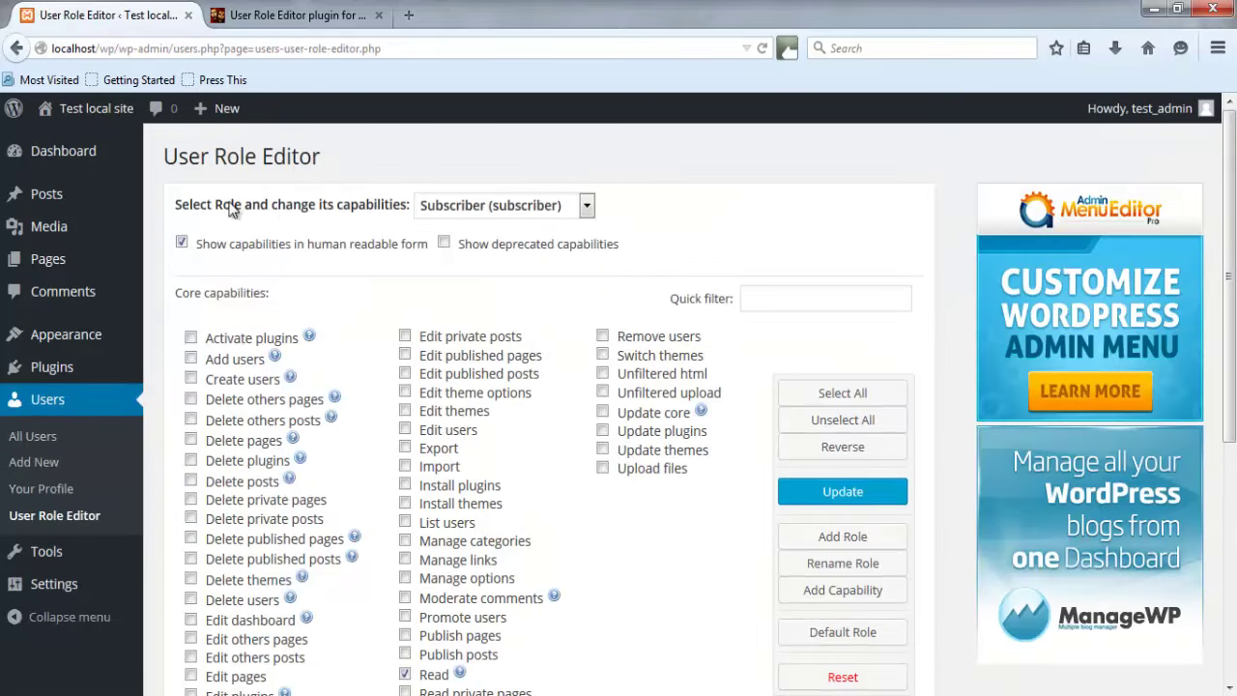
click(520, 210)
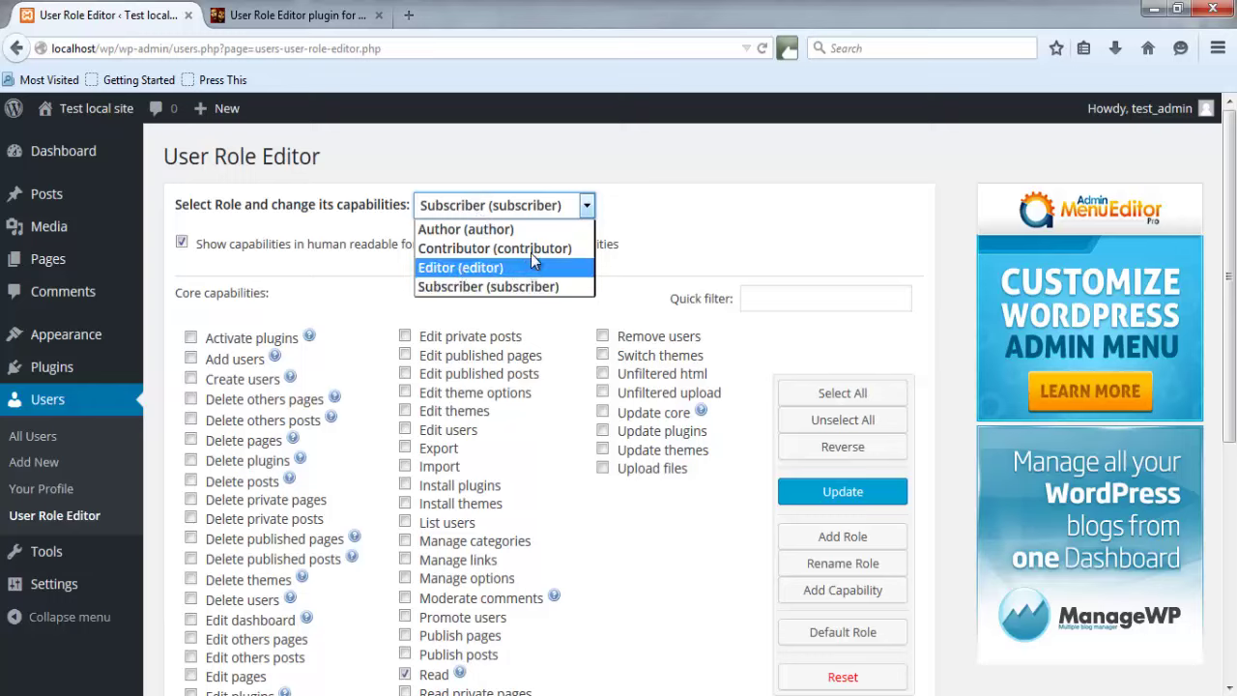
click(661, 205)
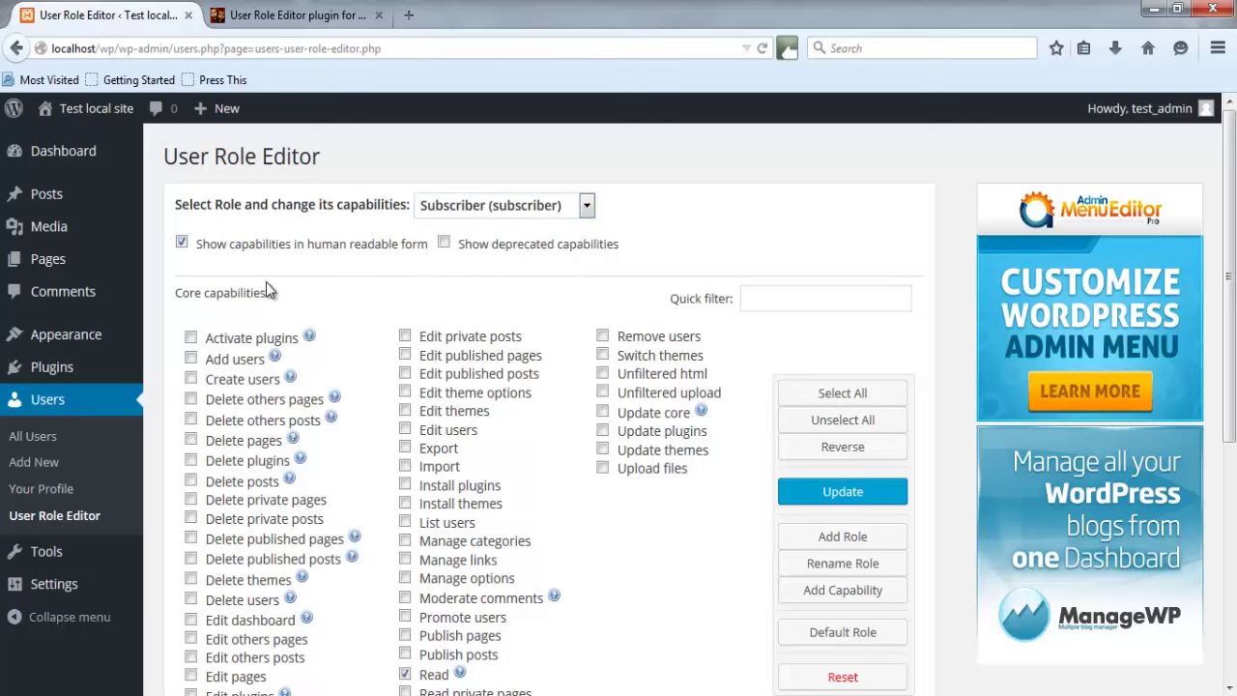
scroll(344, 277, down, 2)
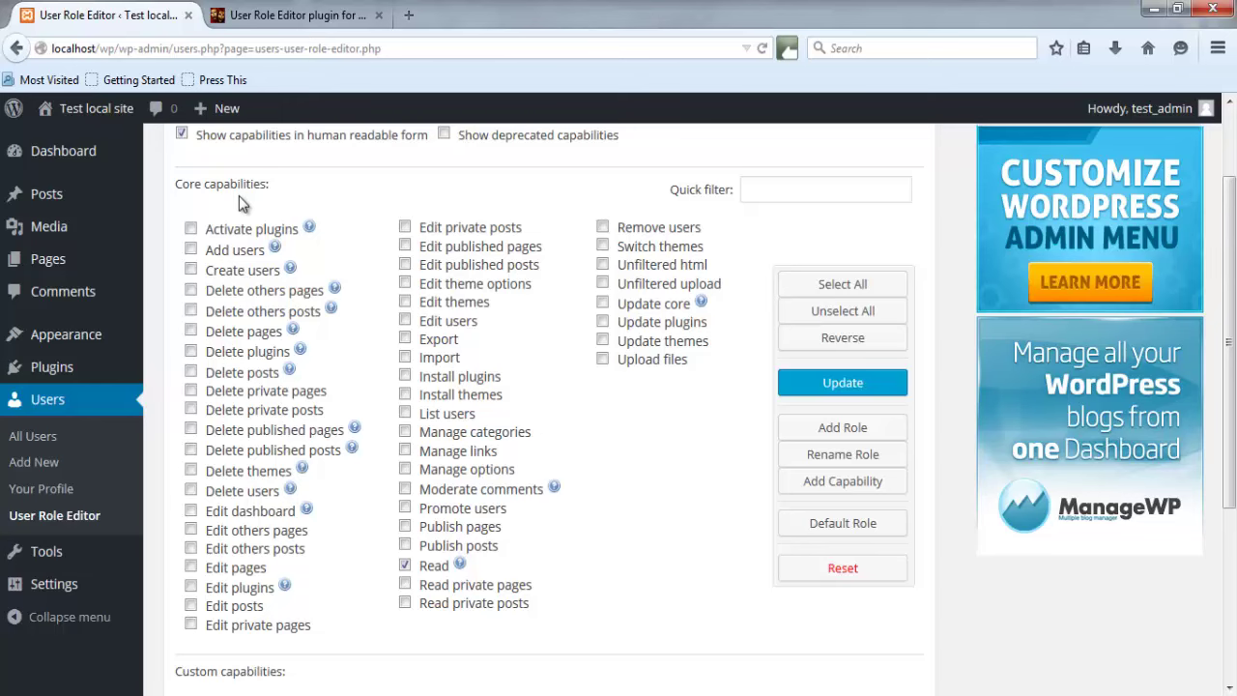
scroll(358, 424, up, 2)
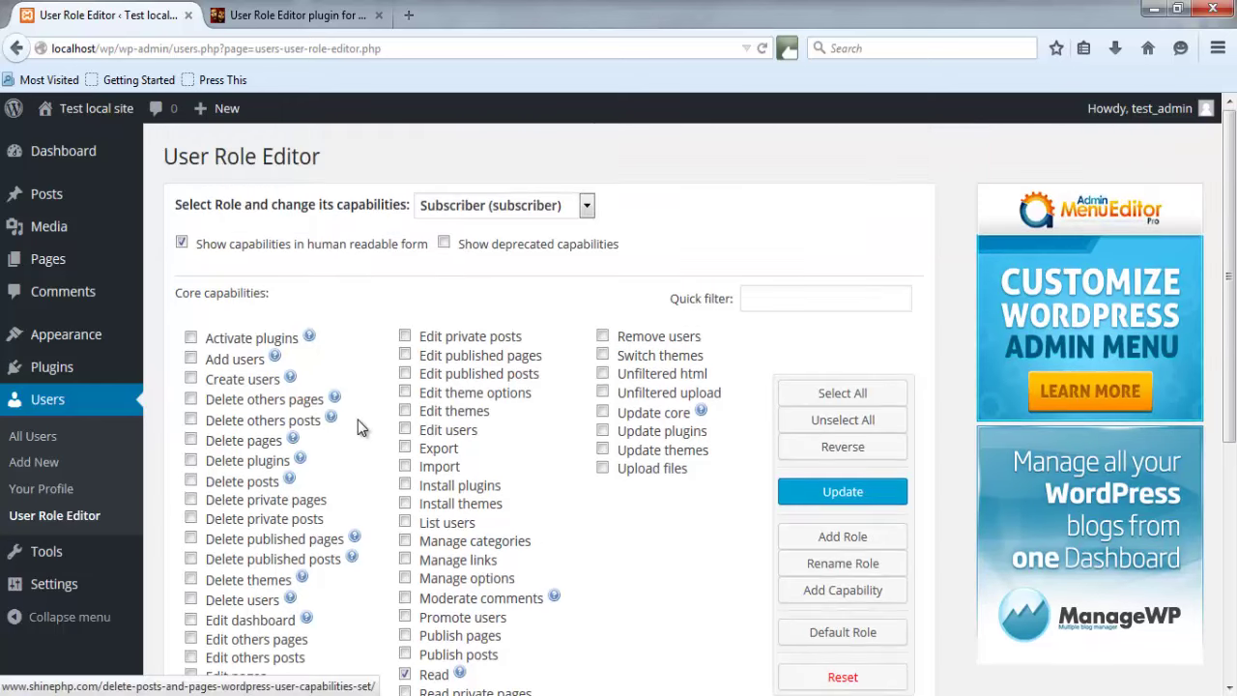
scroll(377, 413, down, 6)
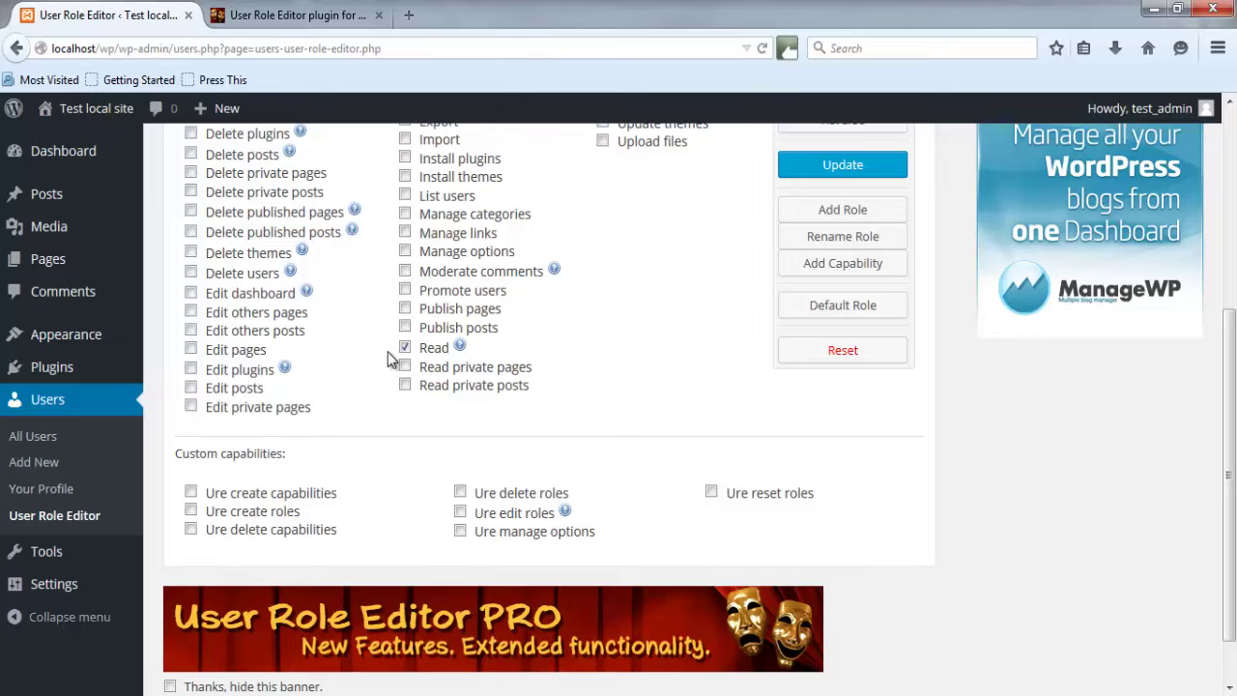
scroll(388, 354, up, 4)
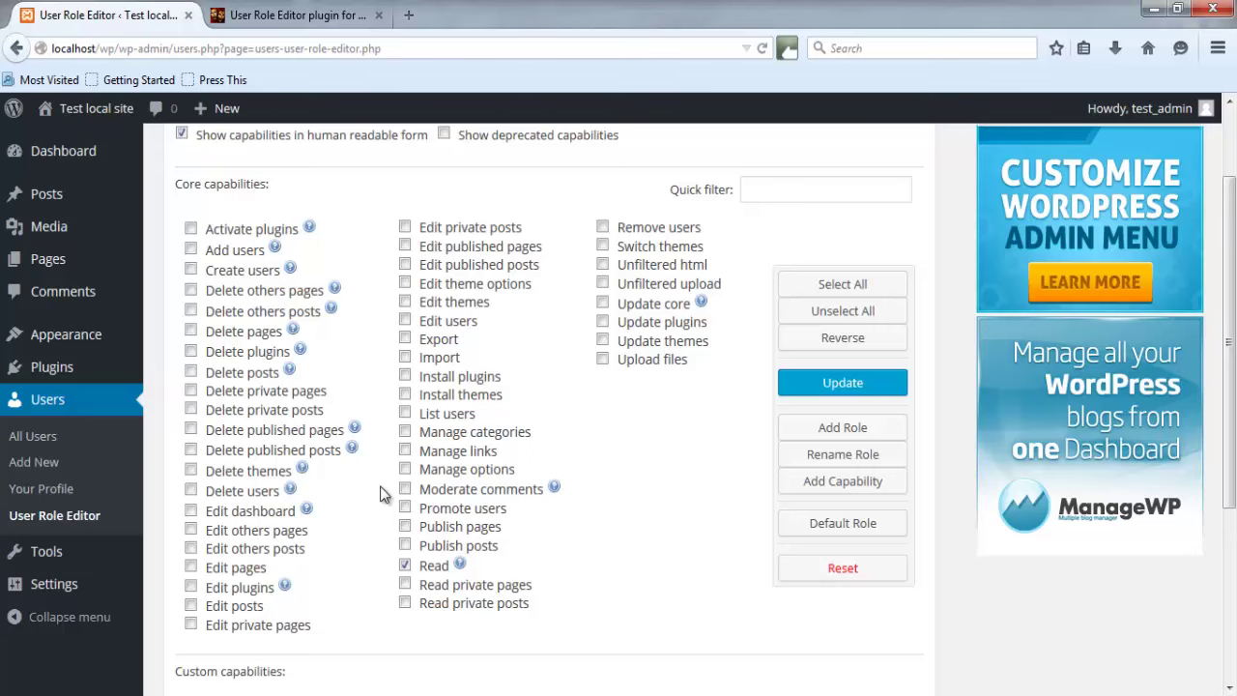
scroll(382, 494, up, 2)
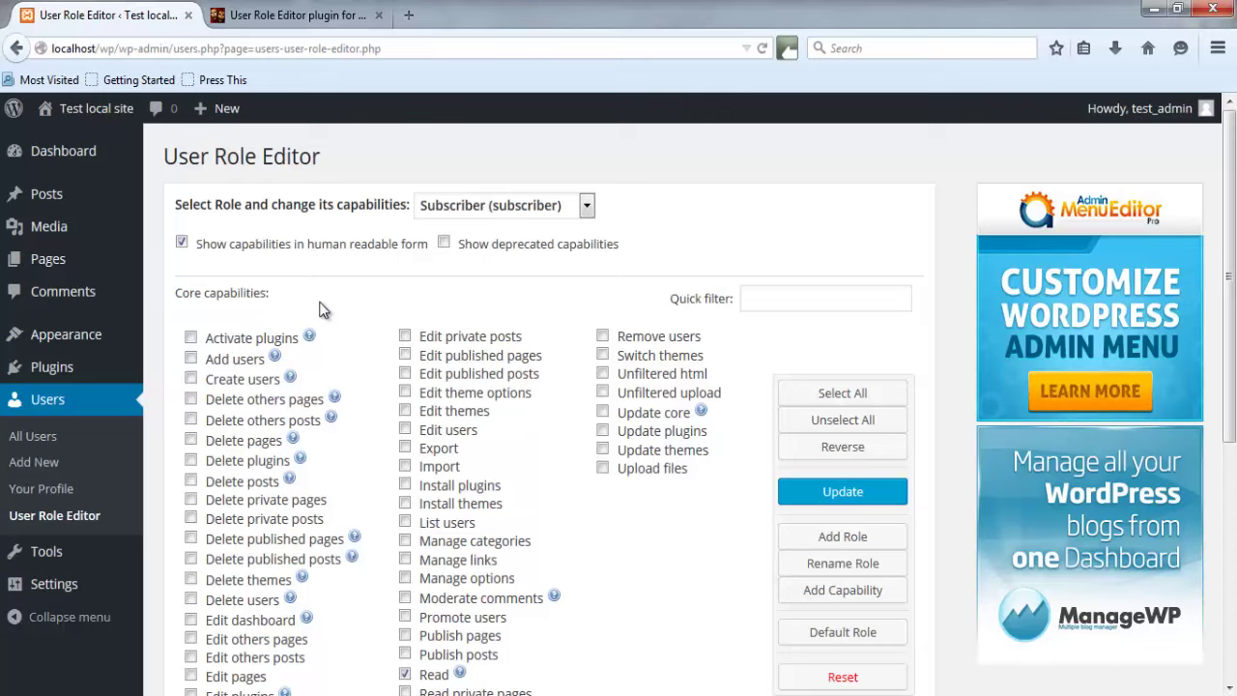
click(182, 244)
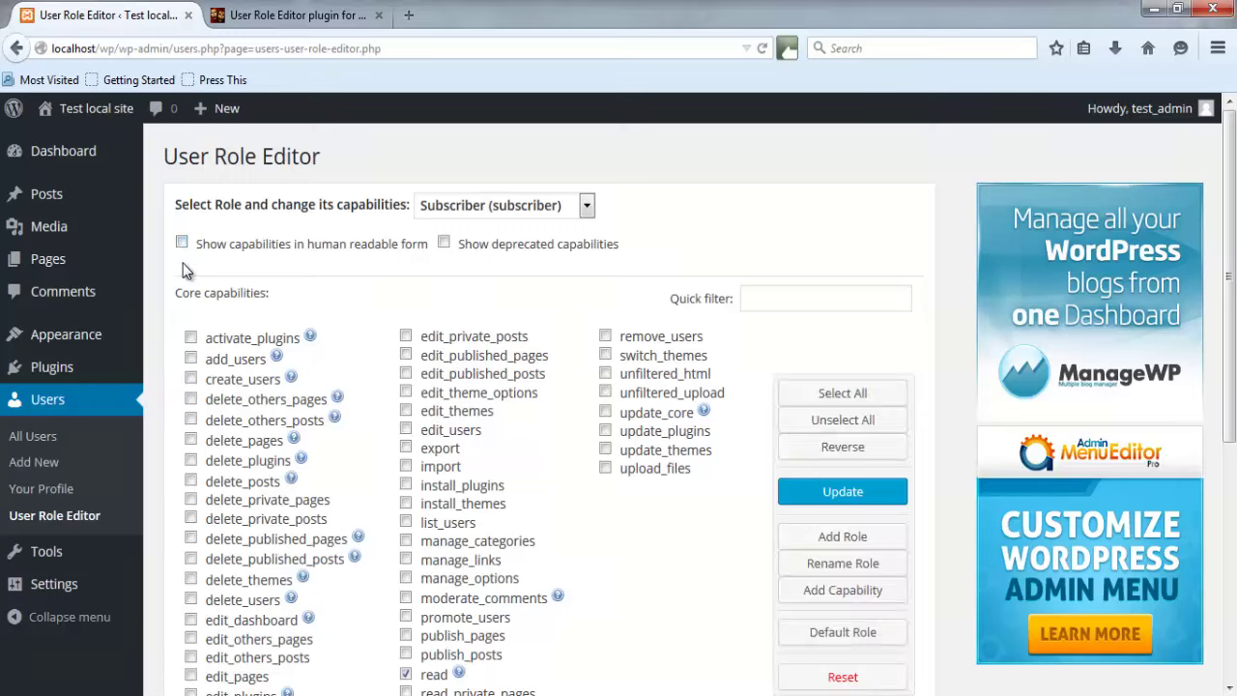
click(182, 244)
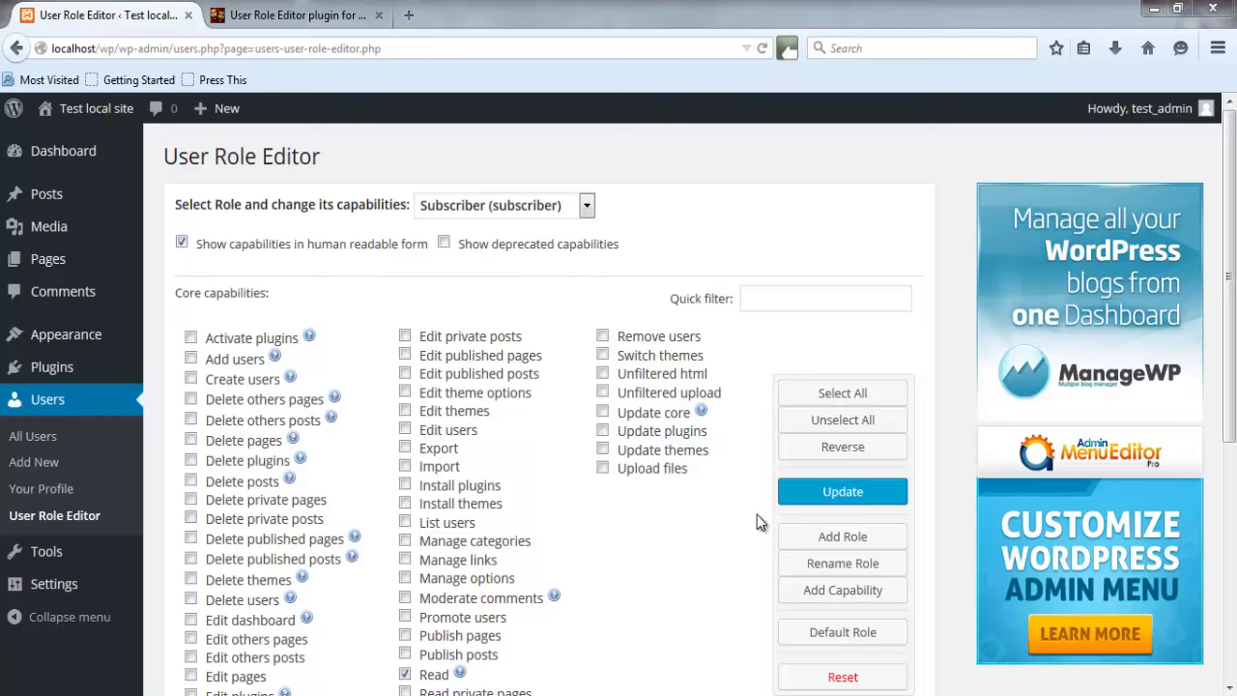
Add role ID 'sample_role' with display name 'Sample Role', copied from Subscriber.
click(826, 539)
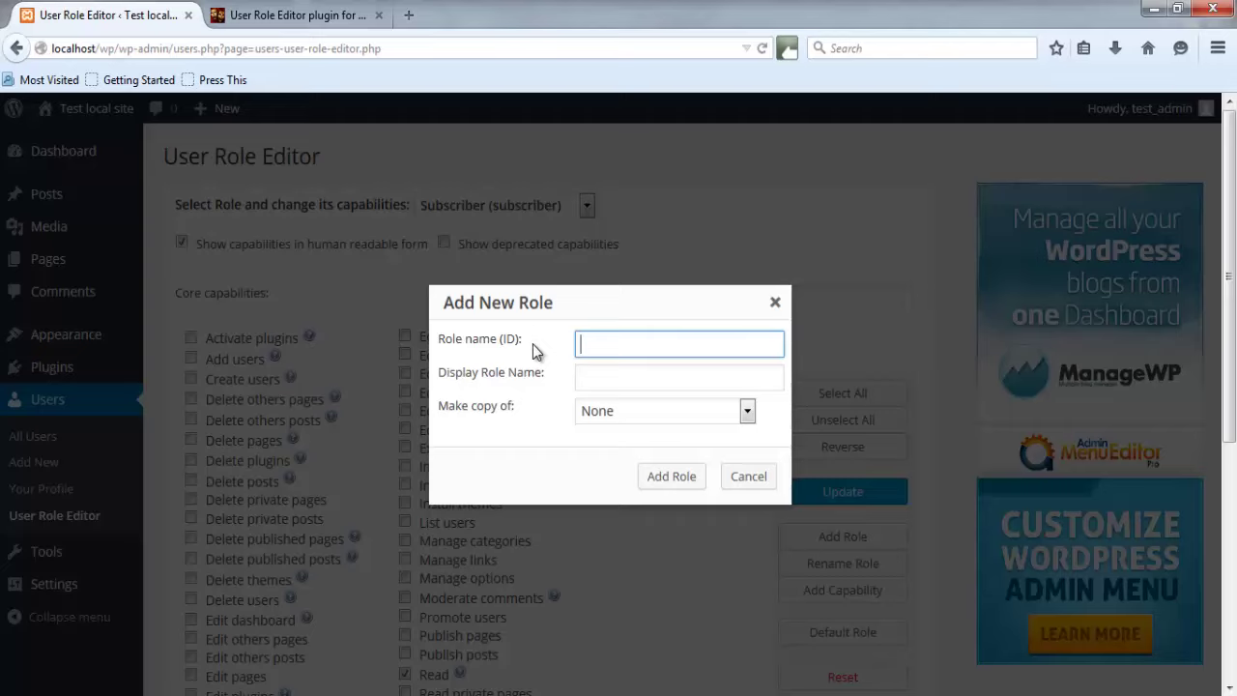
text(sample_role)
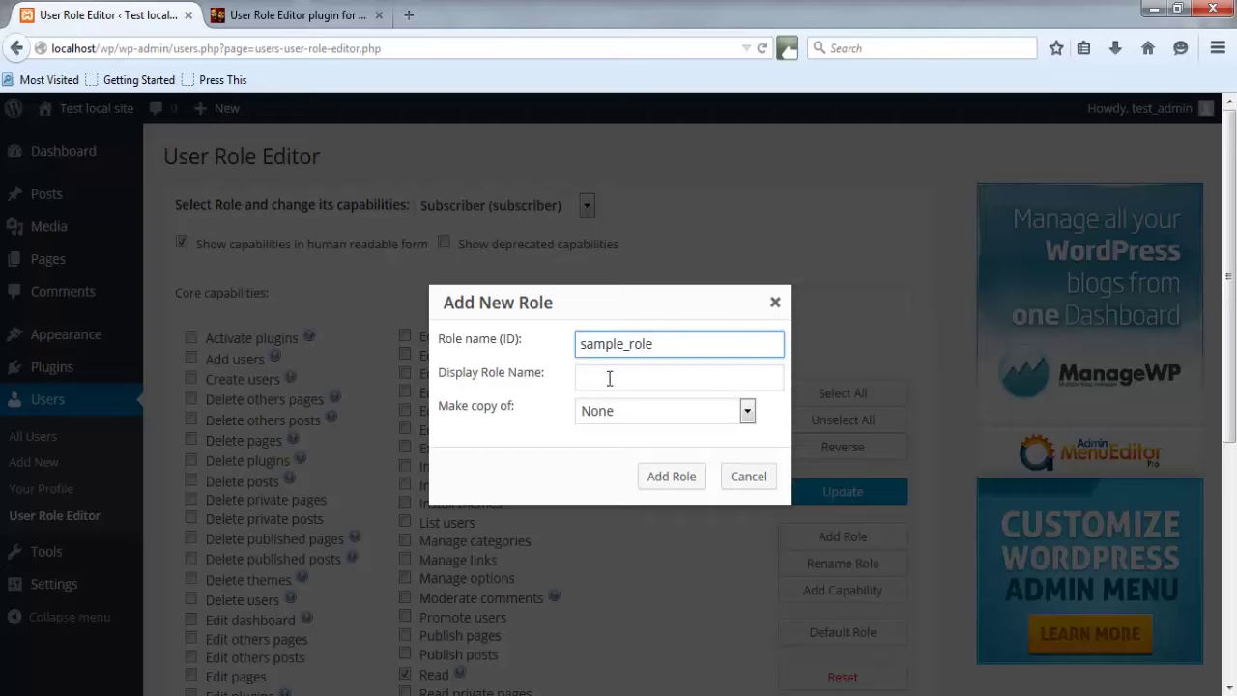
click(608, 377)
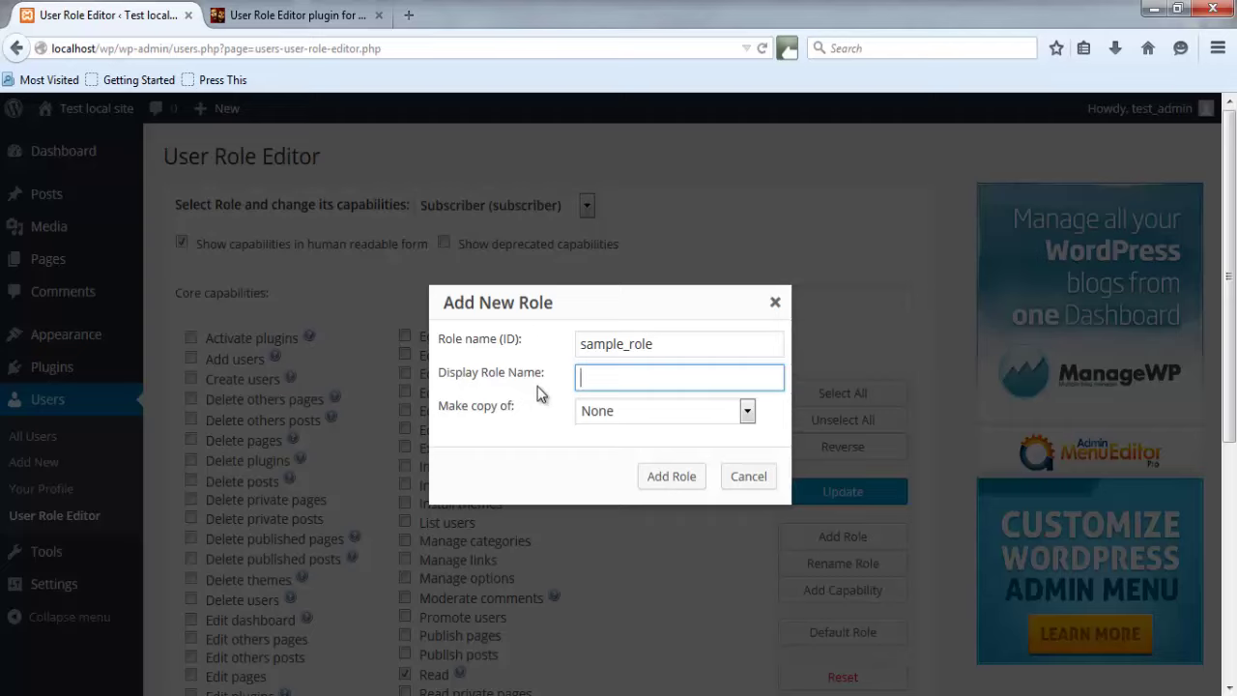
text(Sample Role)
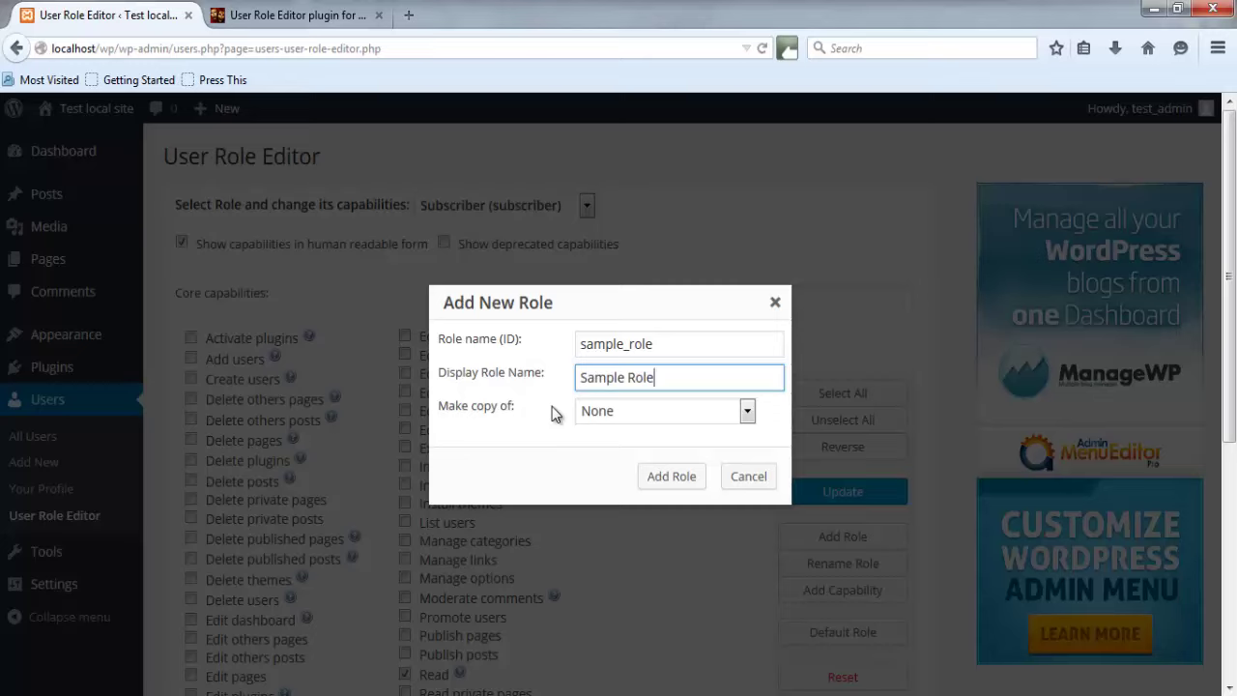
click(602, 418)
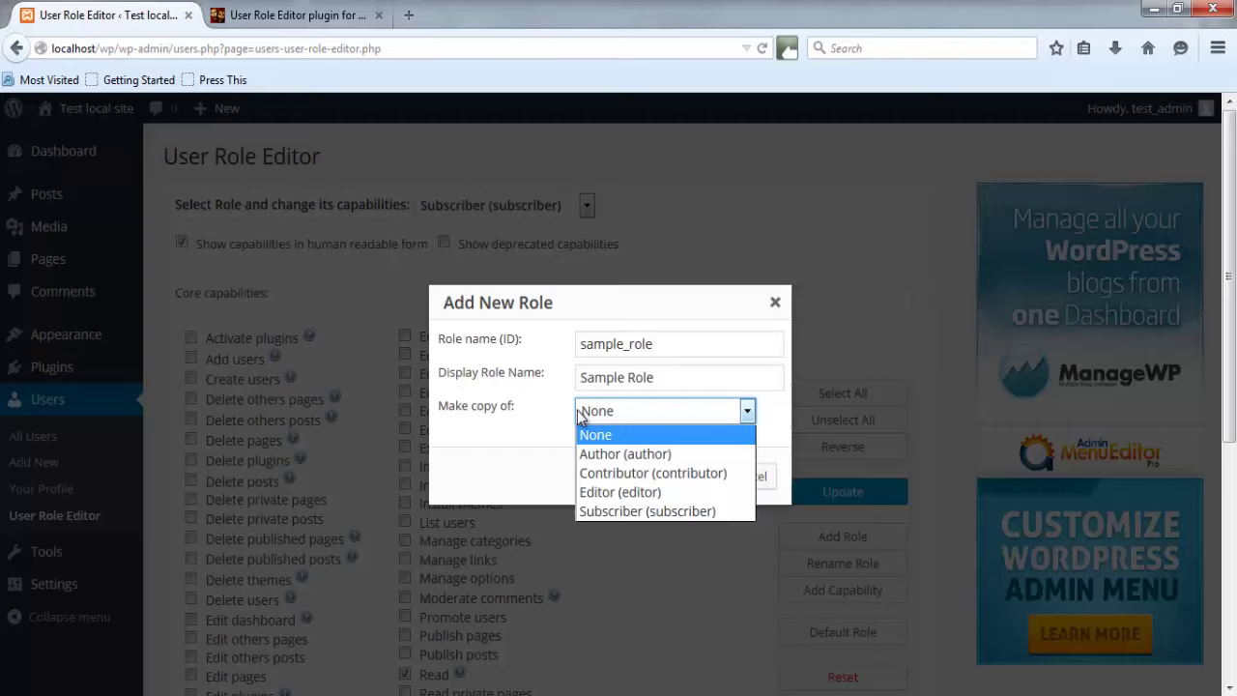
click(596, 513)
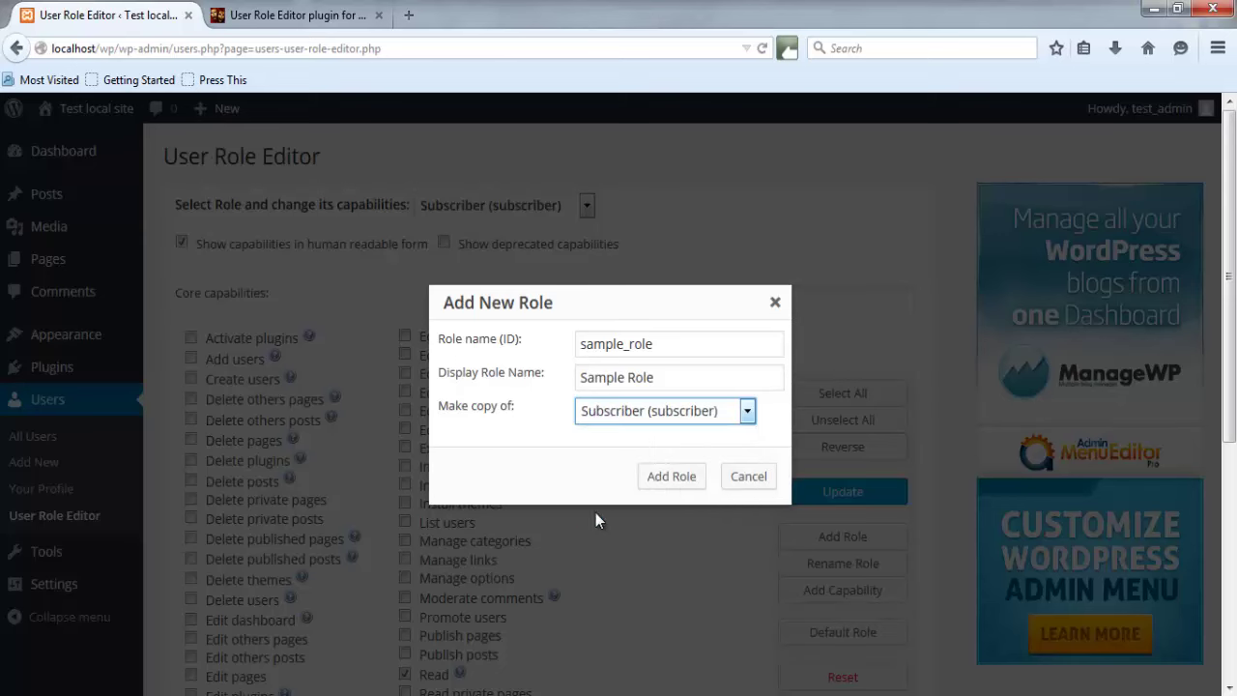
click(684, 483)
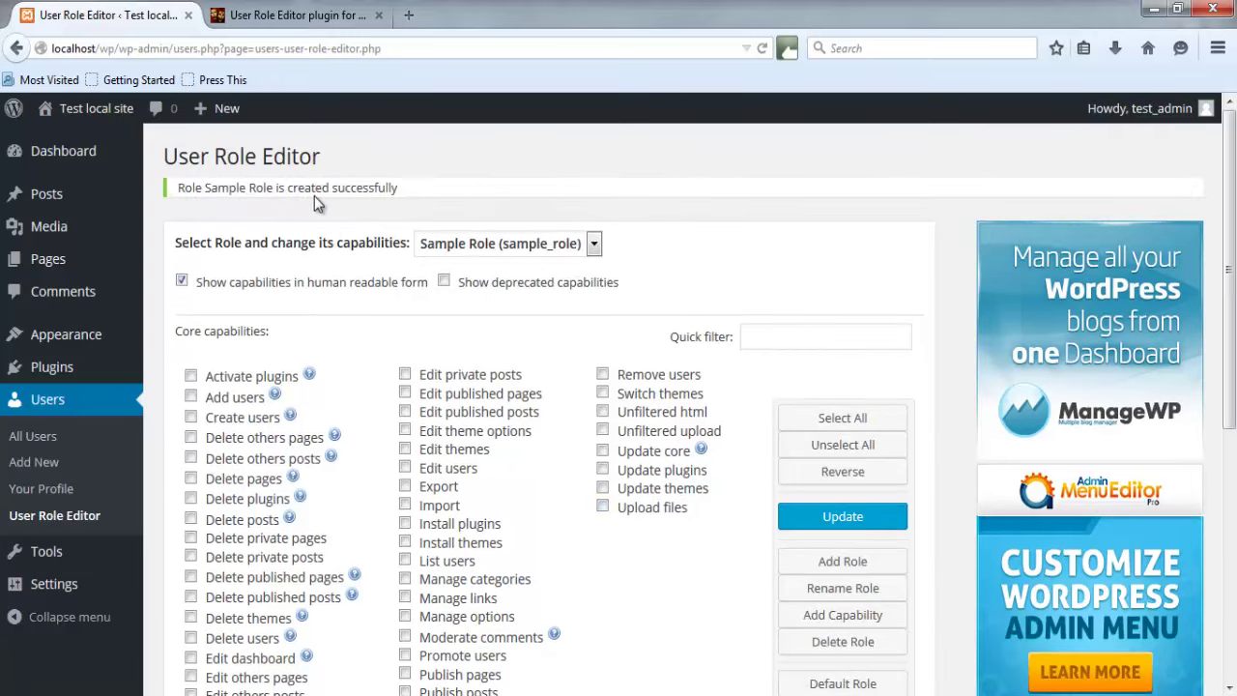
Grant Sample Role Edit posts and Edit others posts, then update and confirm.
click(468, 250)
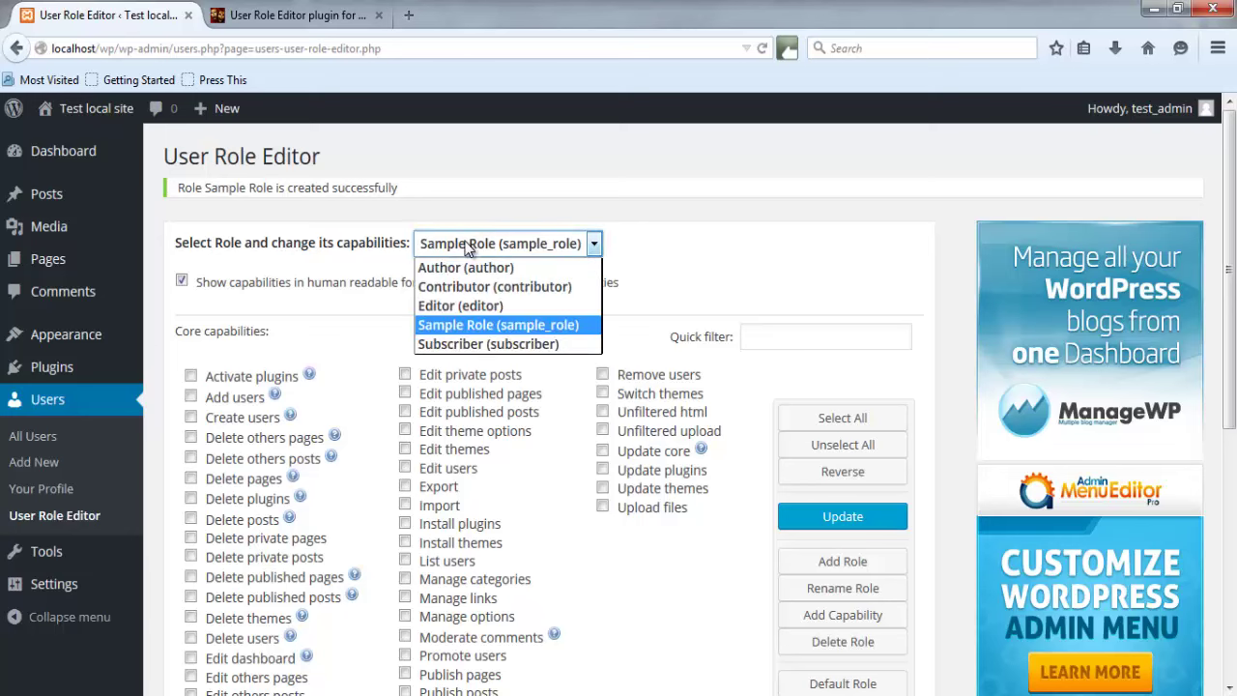
click(638, 232)
scroll(622, 543, down, 3)
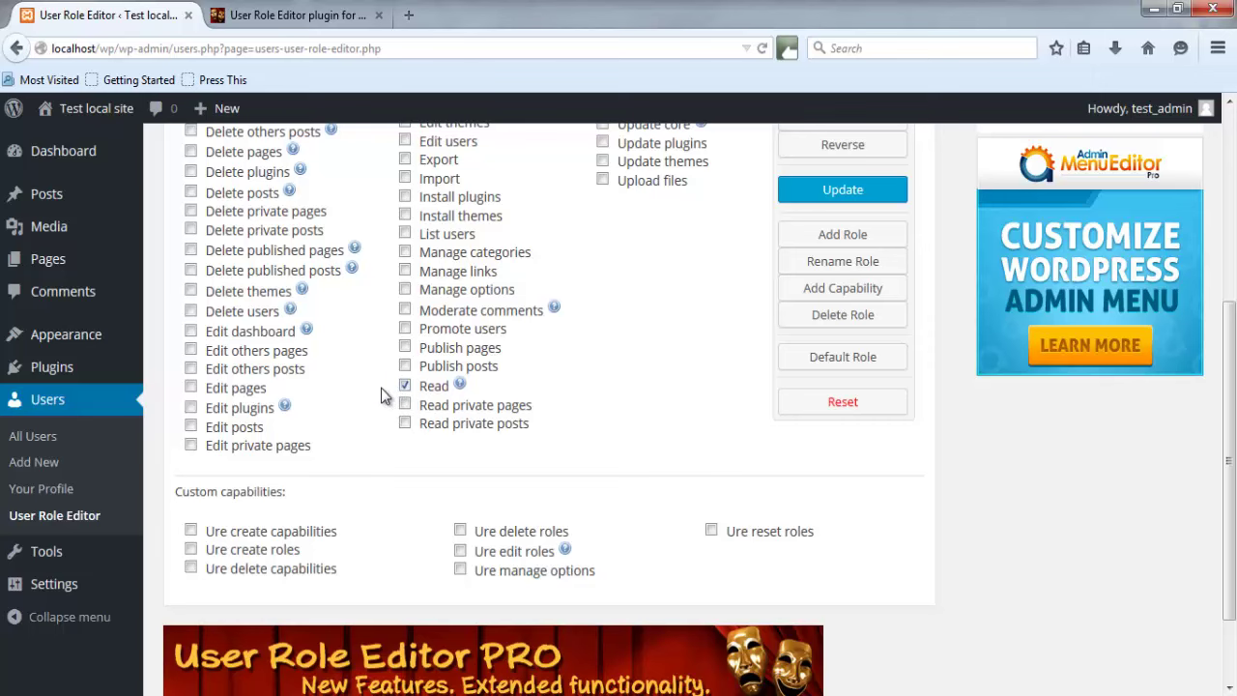
scroll(381, 403, up, 1)
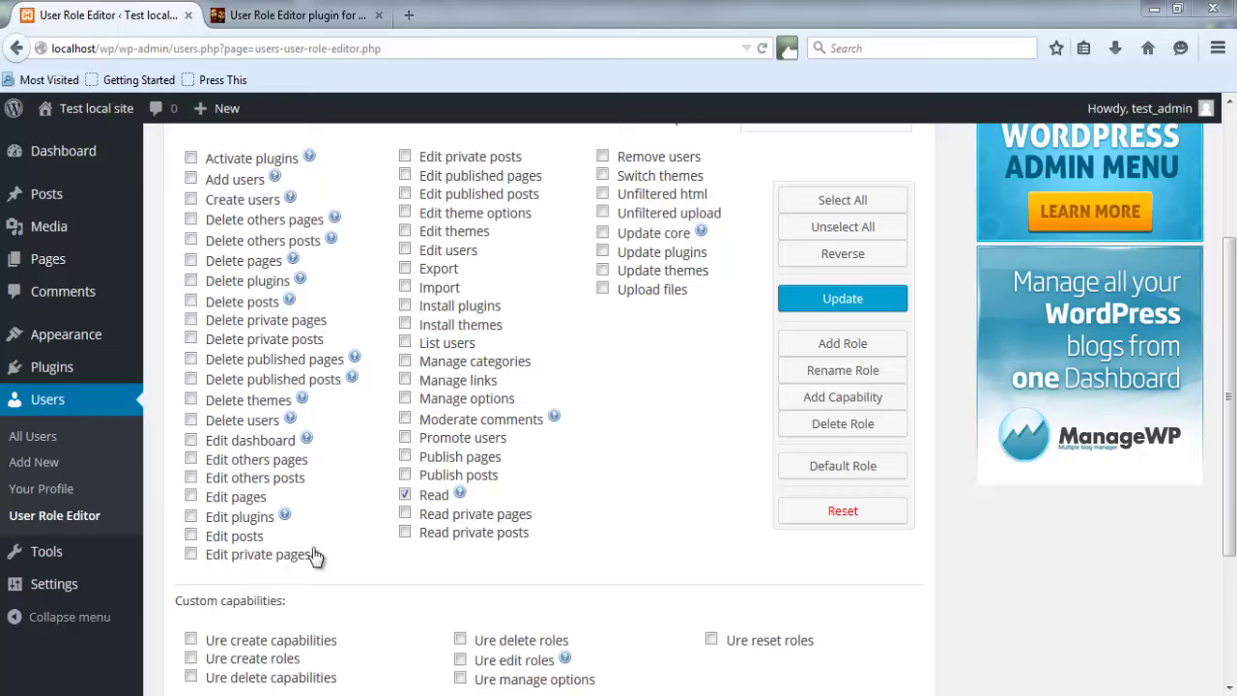
click(191, 534)
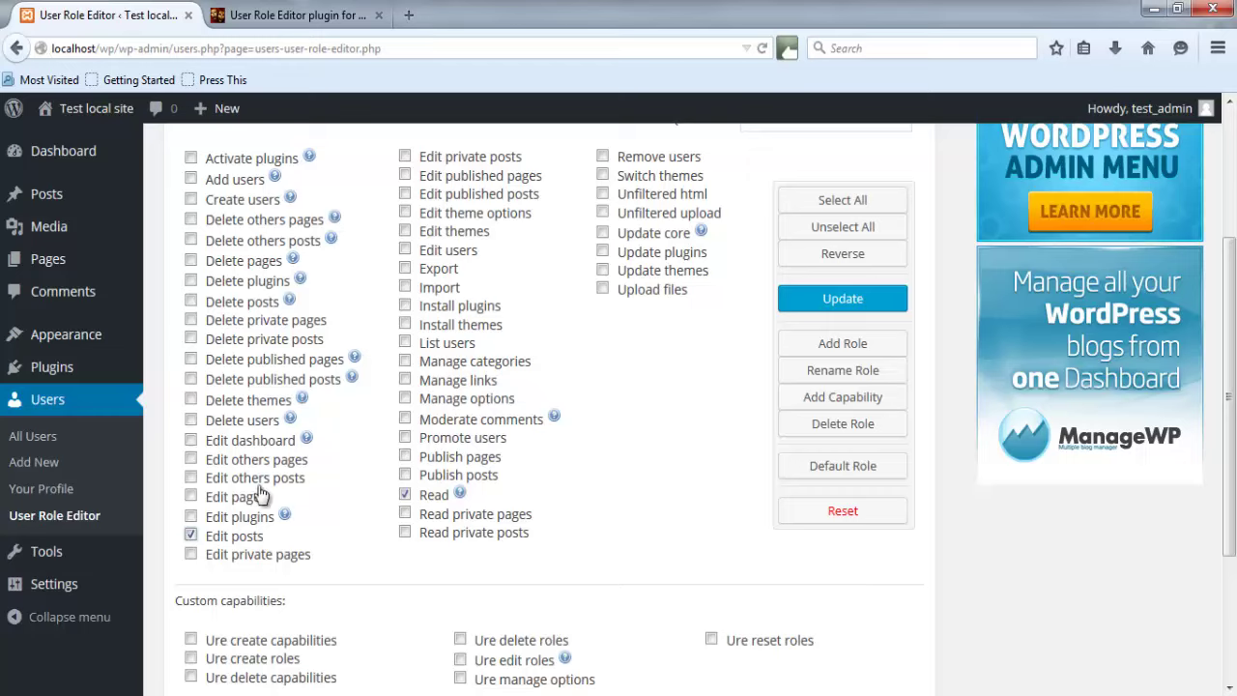
click(192, 479)
click(809, 299)
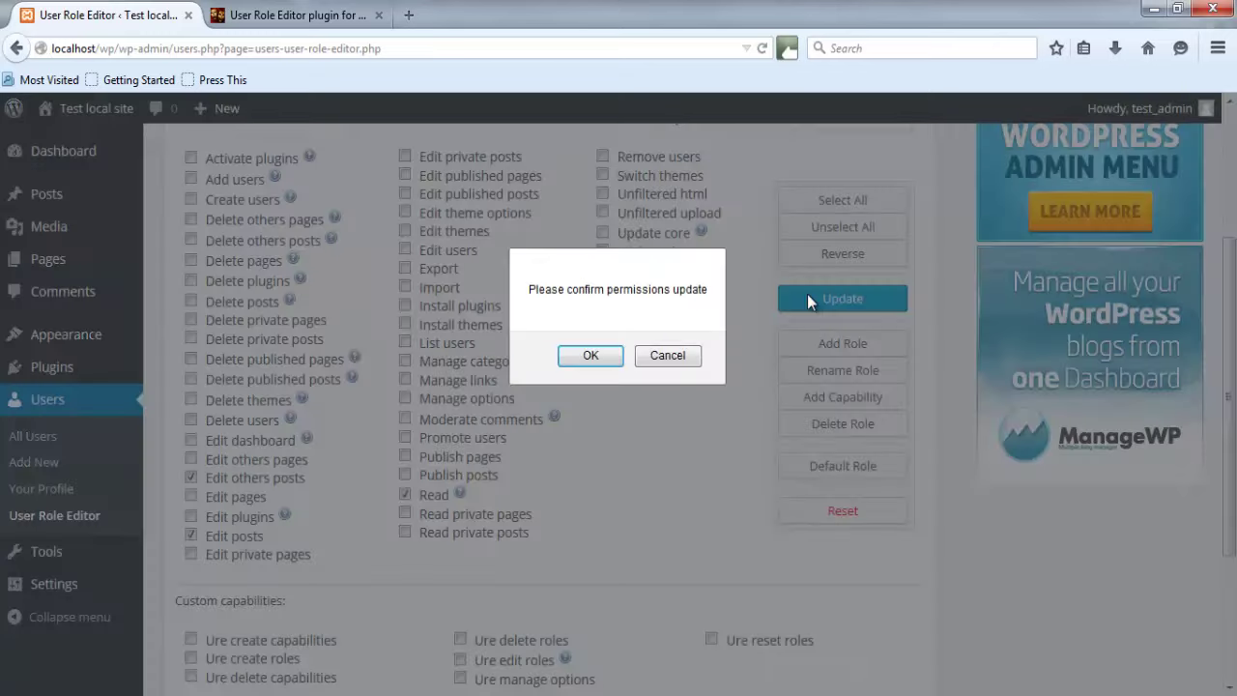
click(601, 362)
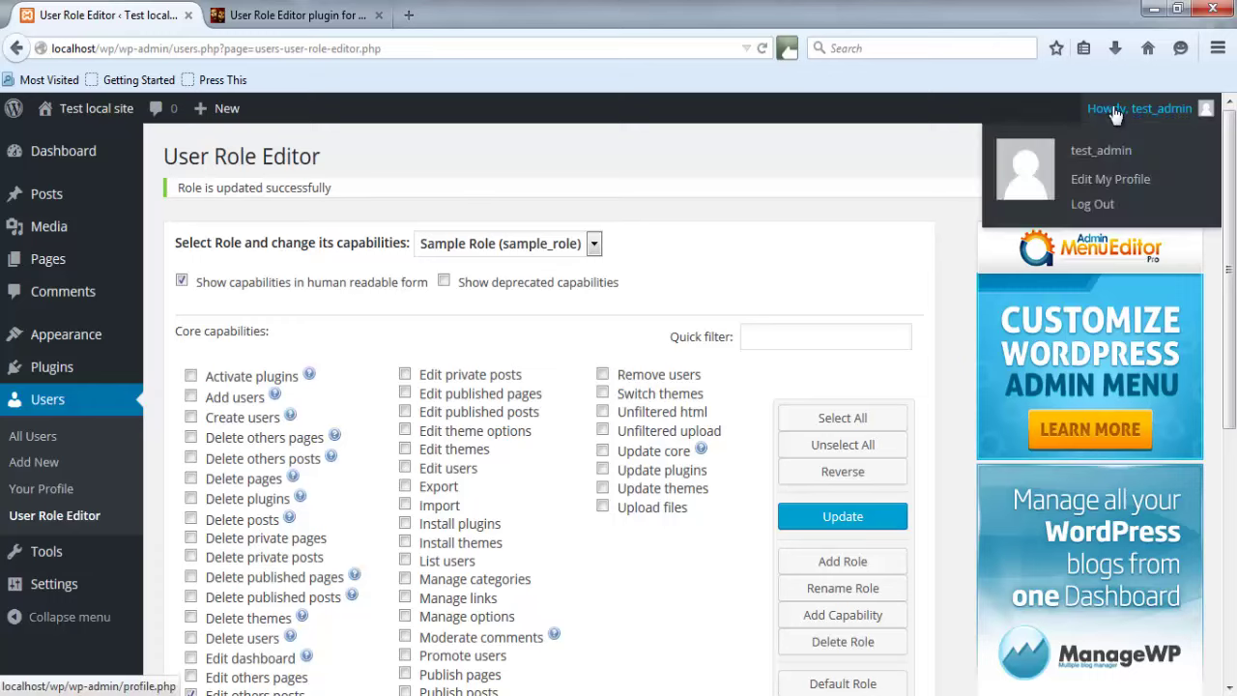
In All Users, change test_subscriber's role from Subscriber to Sample Role.
click(43, 441)
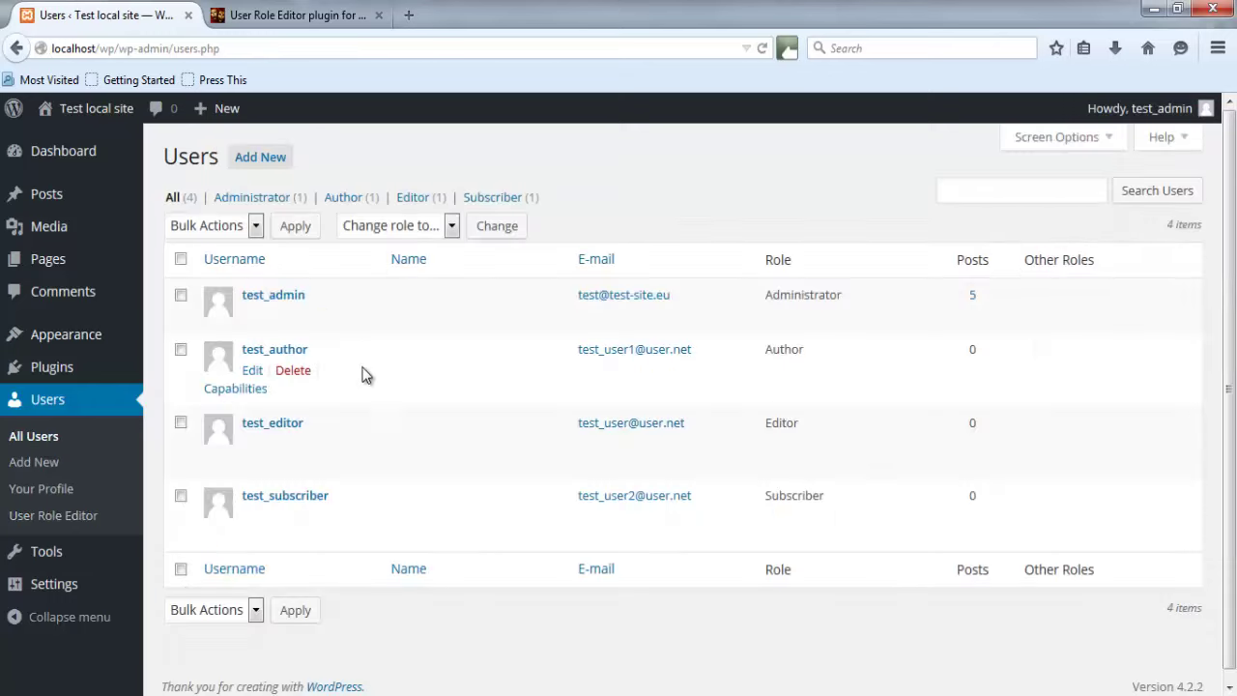
scroll(380, 399, down, 1)
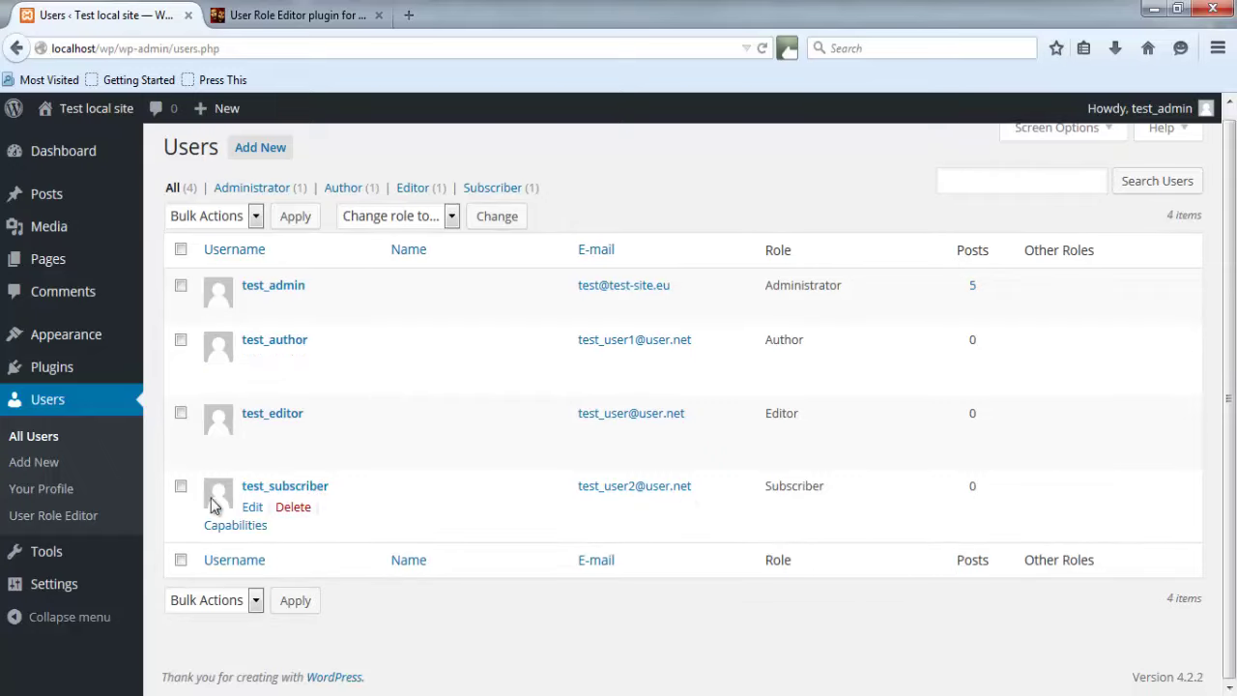
click(181, 487)
click(365, 215)
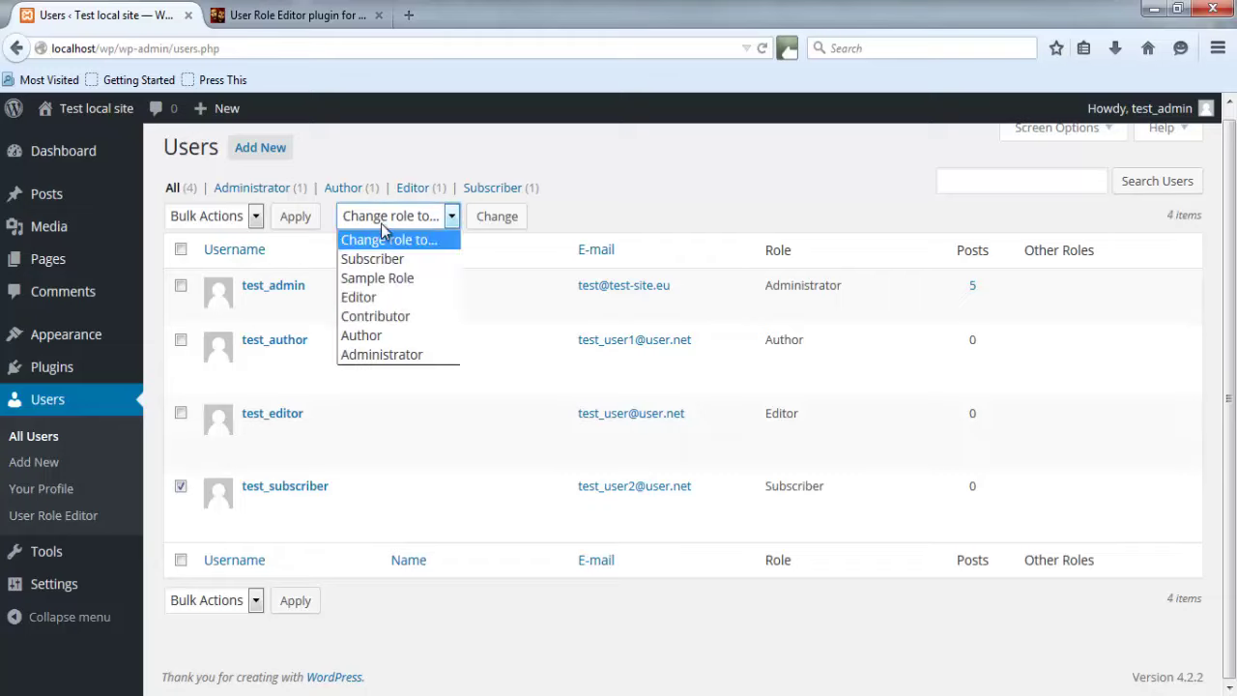
click(394, 279)
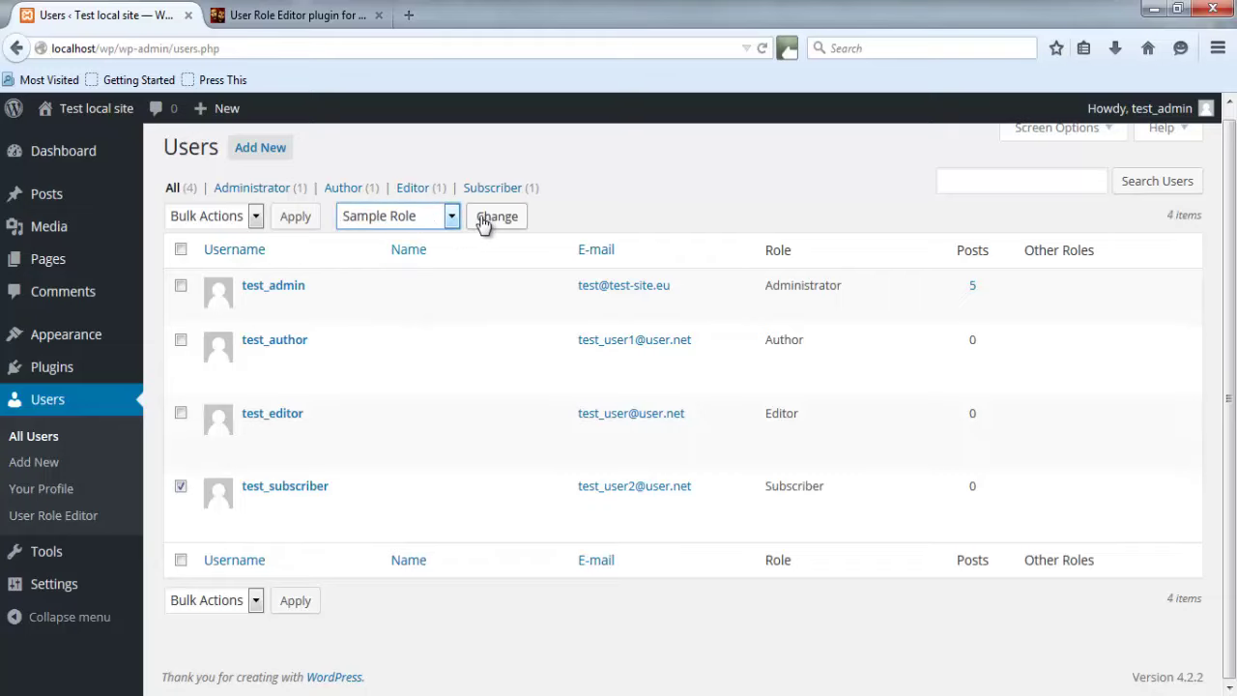
click(491, 219)
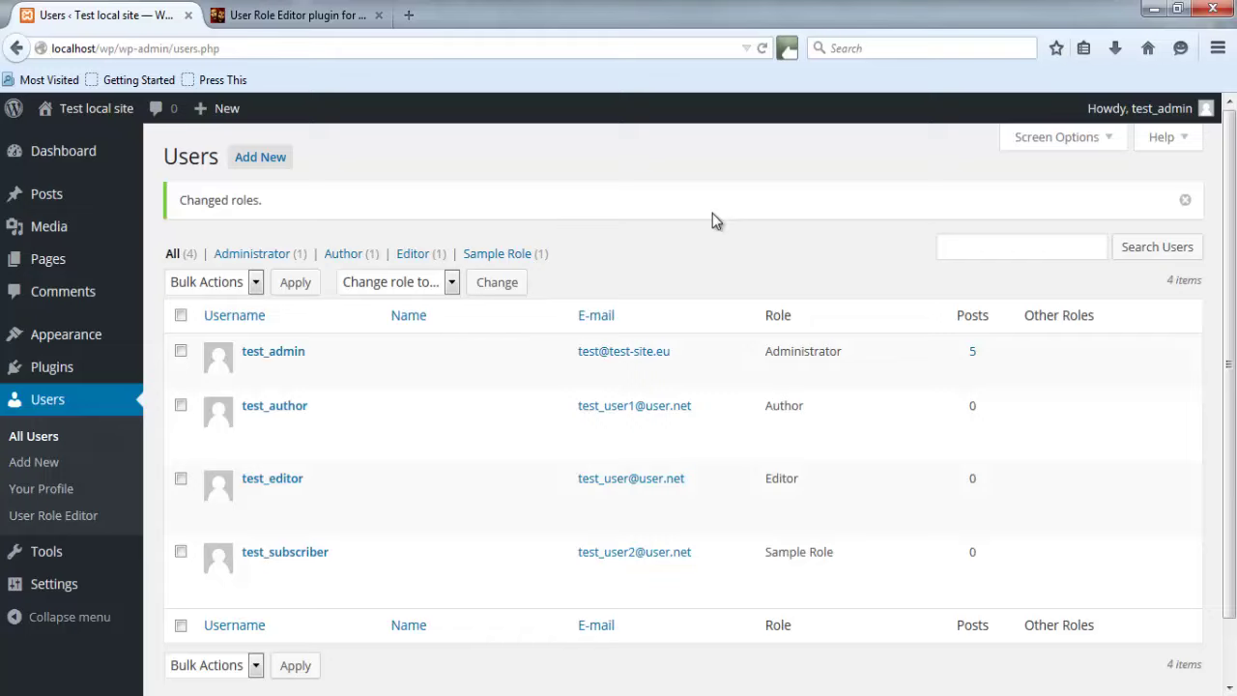
mouse_move(816, 599)
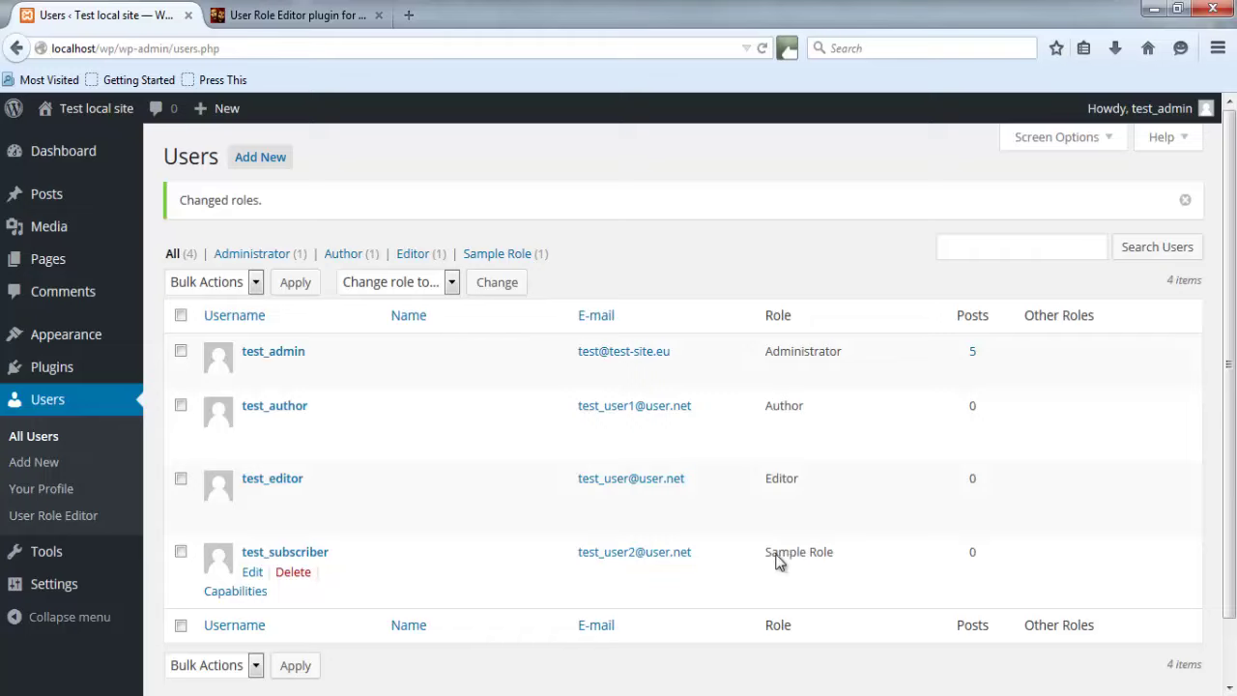
Log out of the admin account and sign in as test_subscriber with its password.
mouse_move(1179, 111)
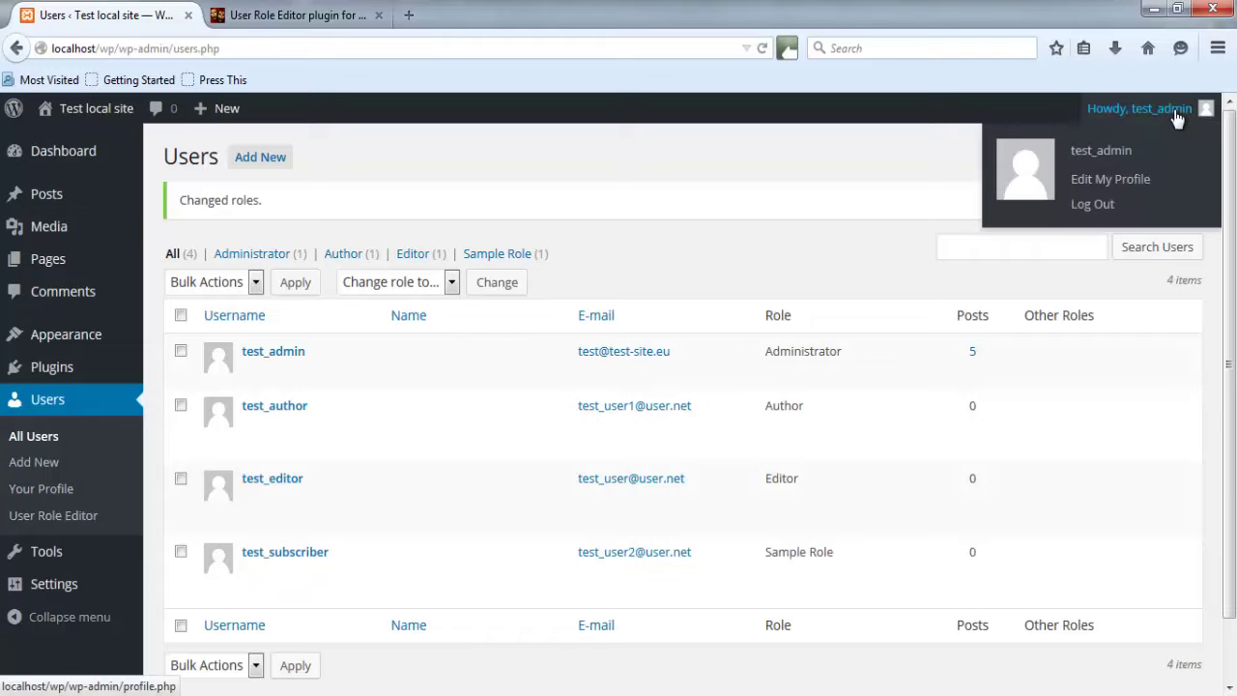
click(1110, 209)
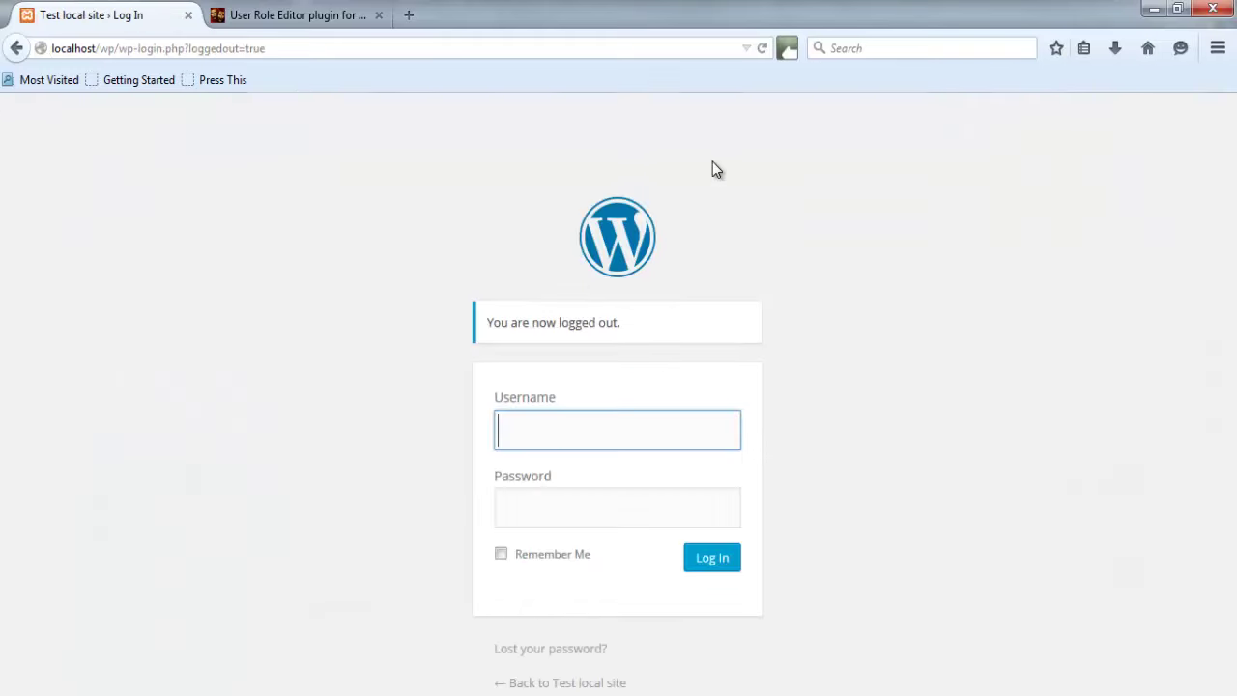
text(test_)
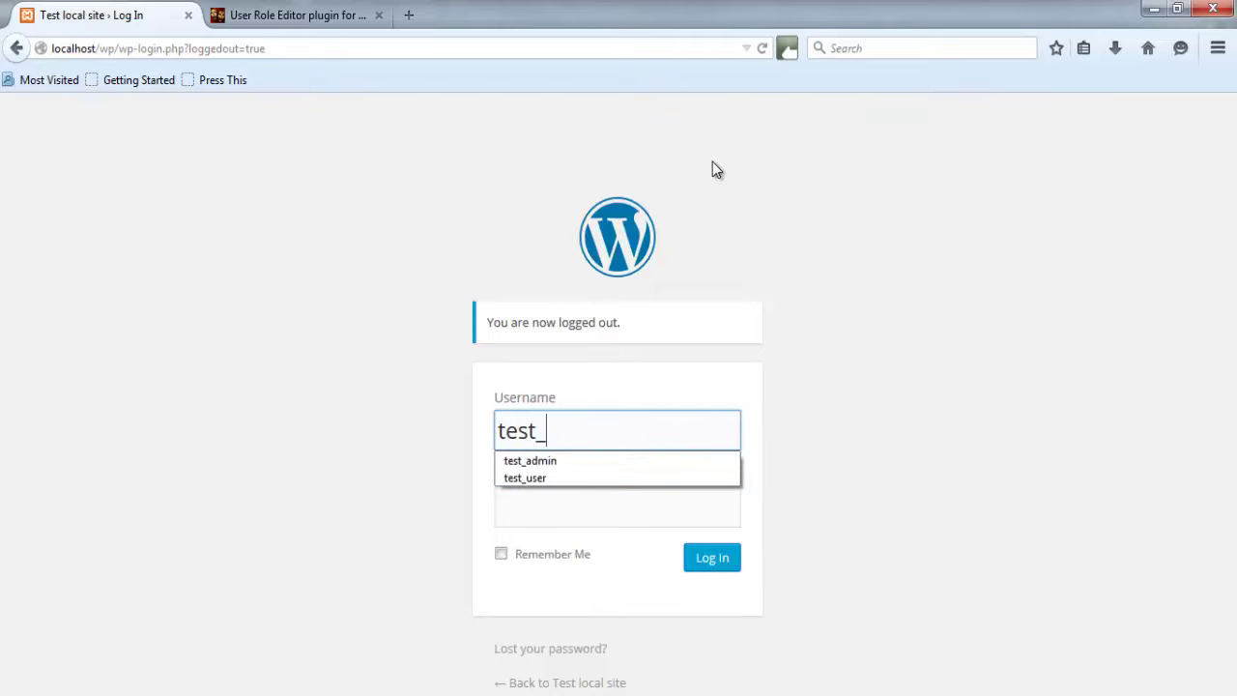
text(subscri)
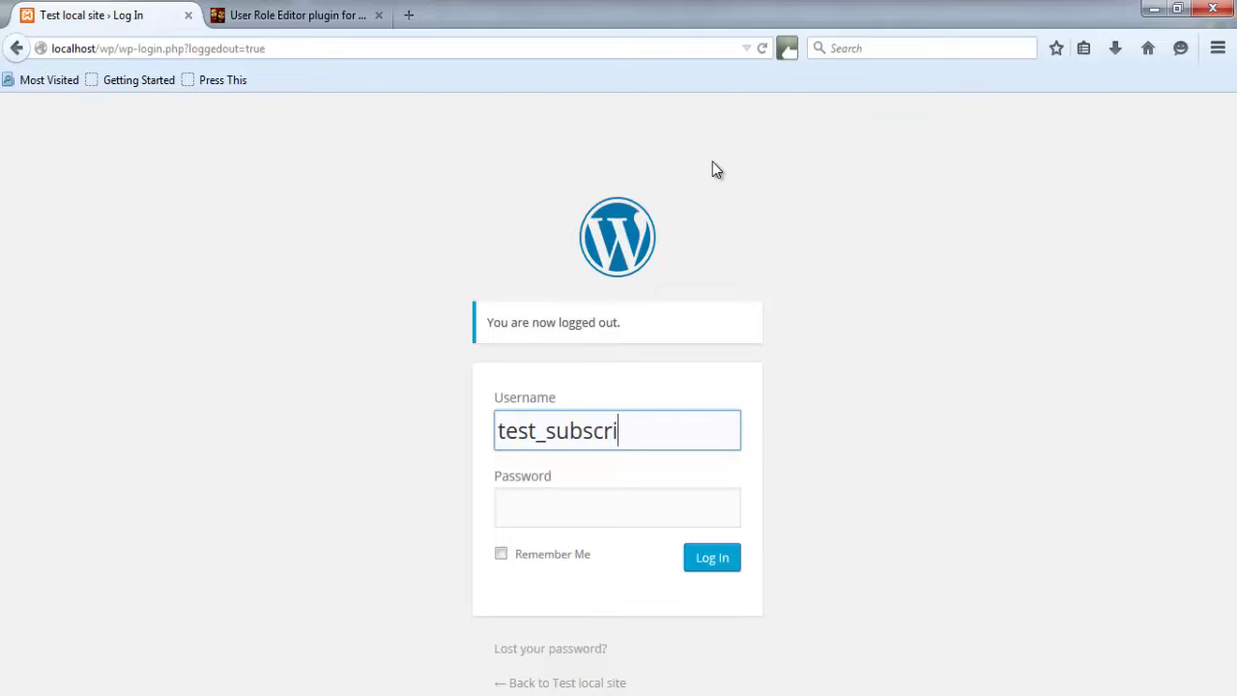
text(ber)
key(Tab)
text(***)
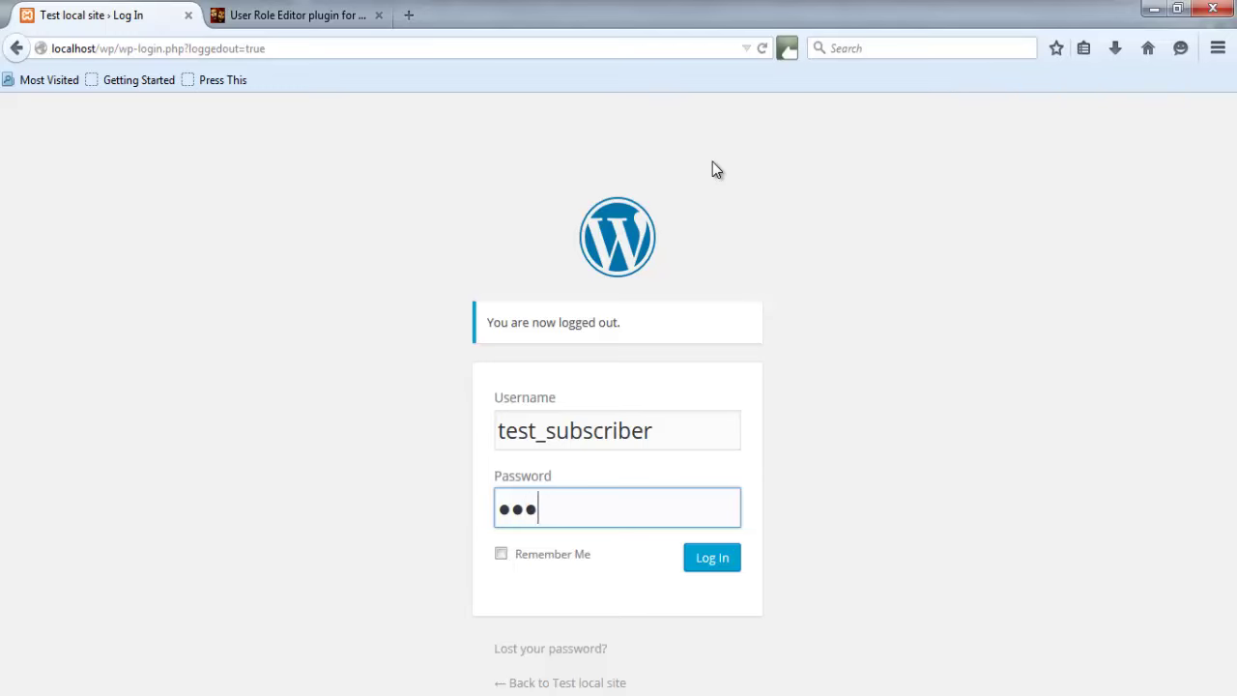
click(722, 561)
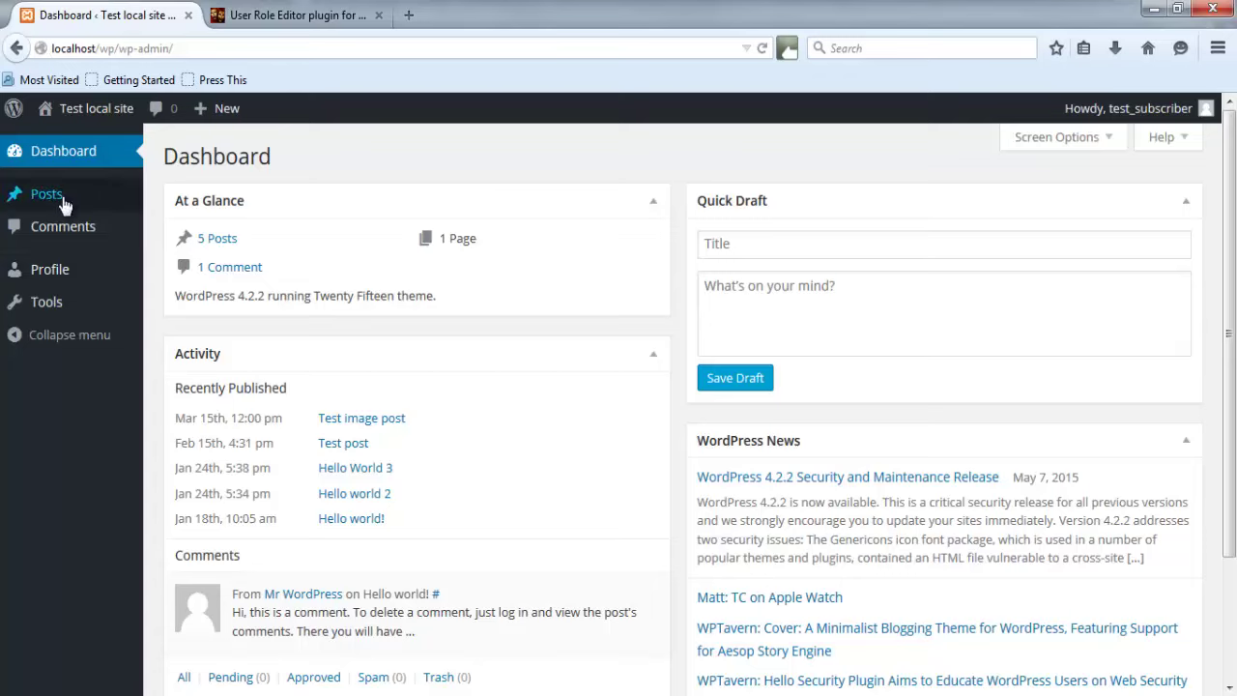
Open the Posts list as test_subscriber, showing all 8 posts.
mouse_move(62, 200)
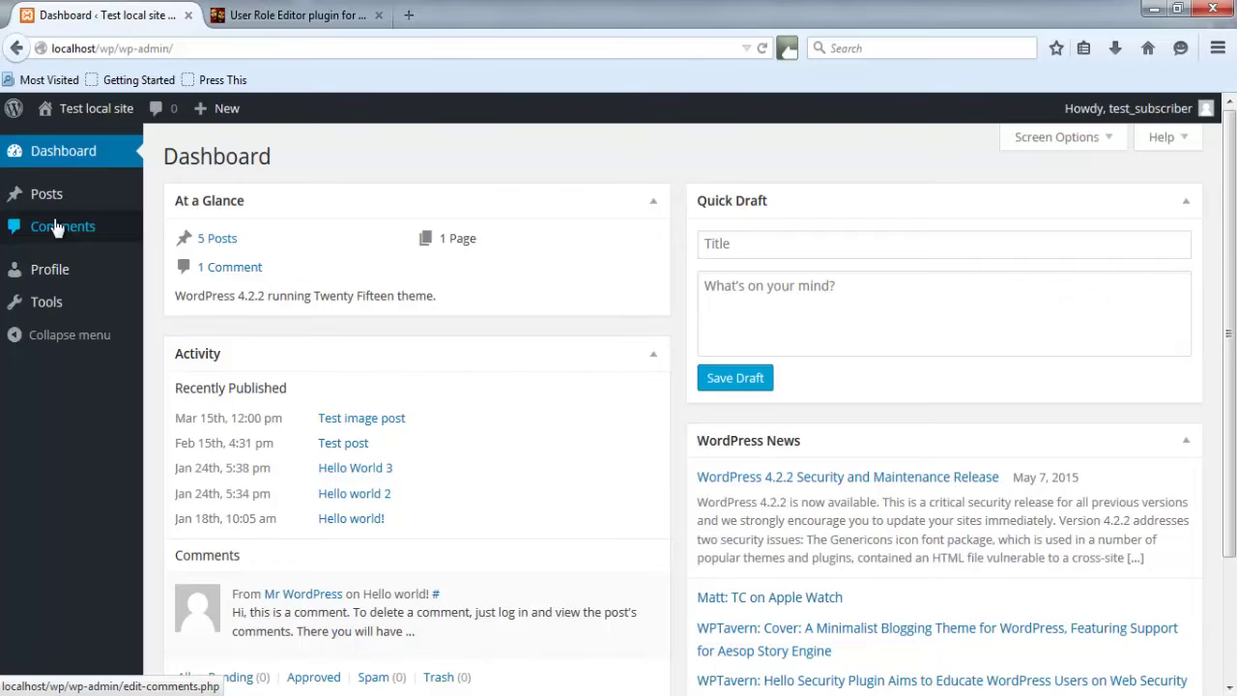
click(101, 213)
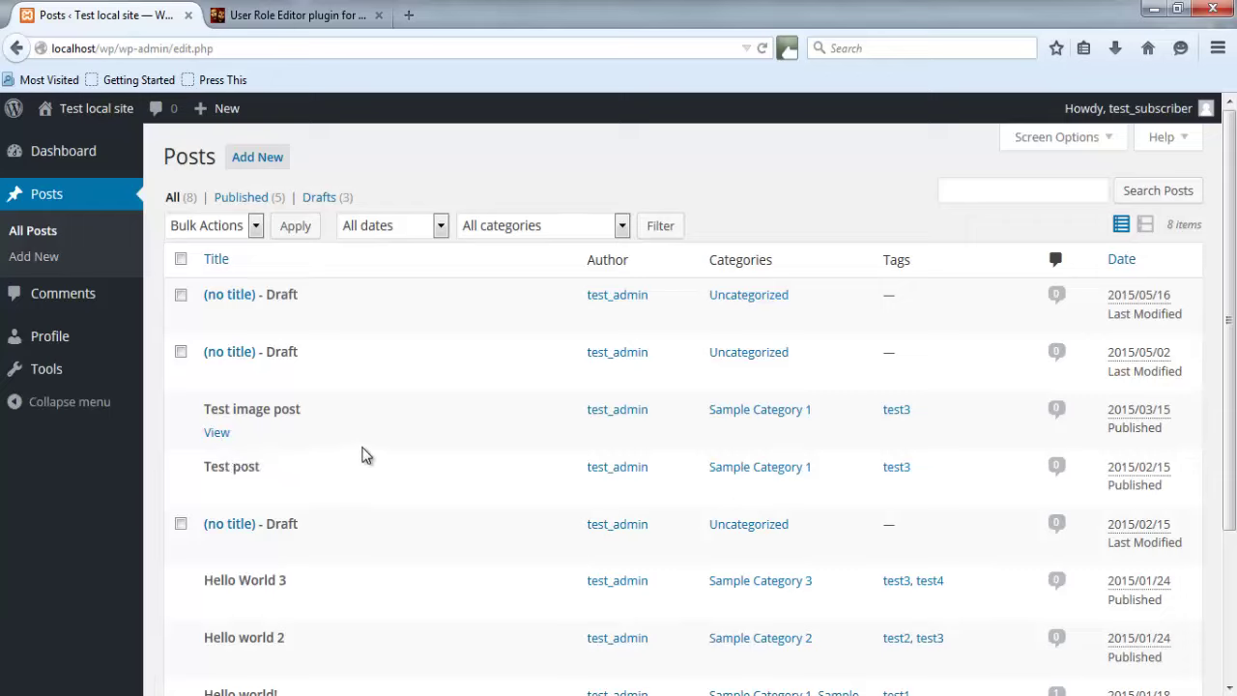
Start a new post, dismiss the distraction-free tip, toggle the toolbar, then log out.
click(256, 162)
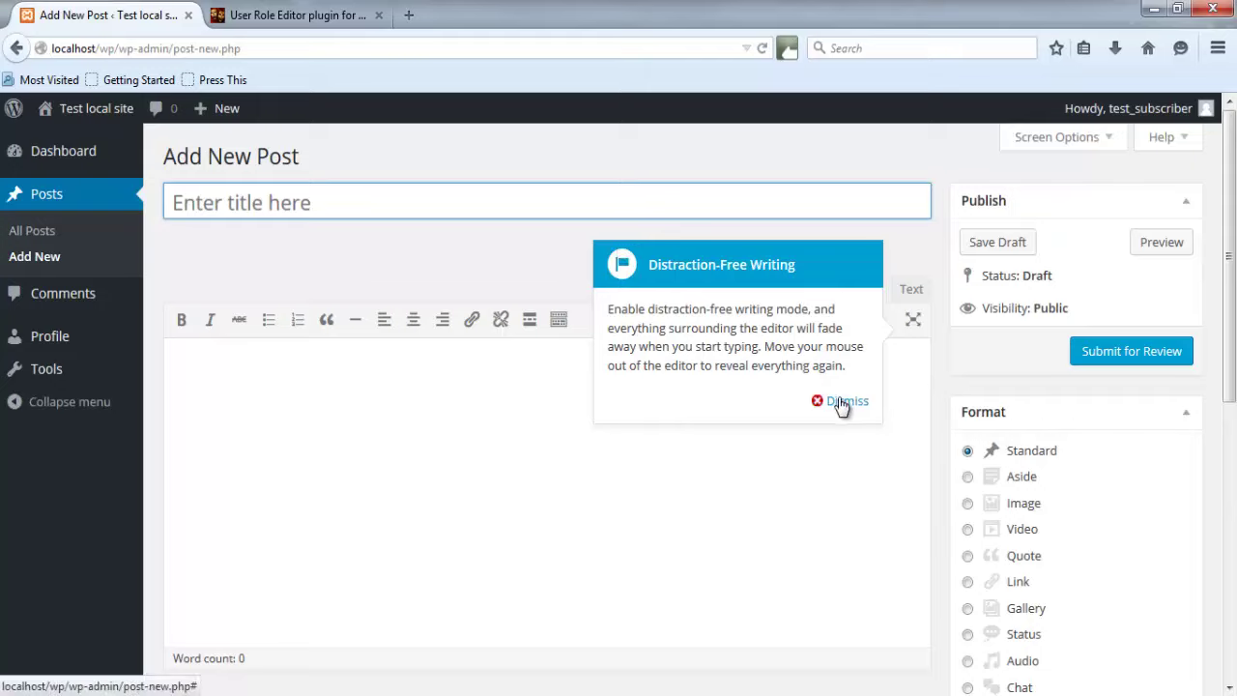
click(843, 404)
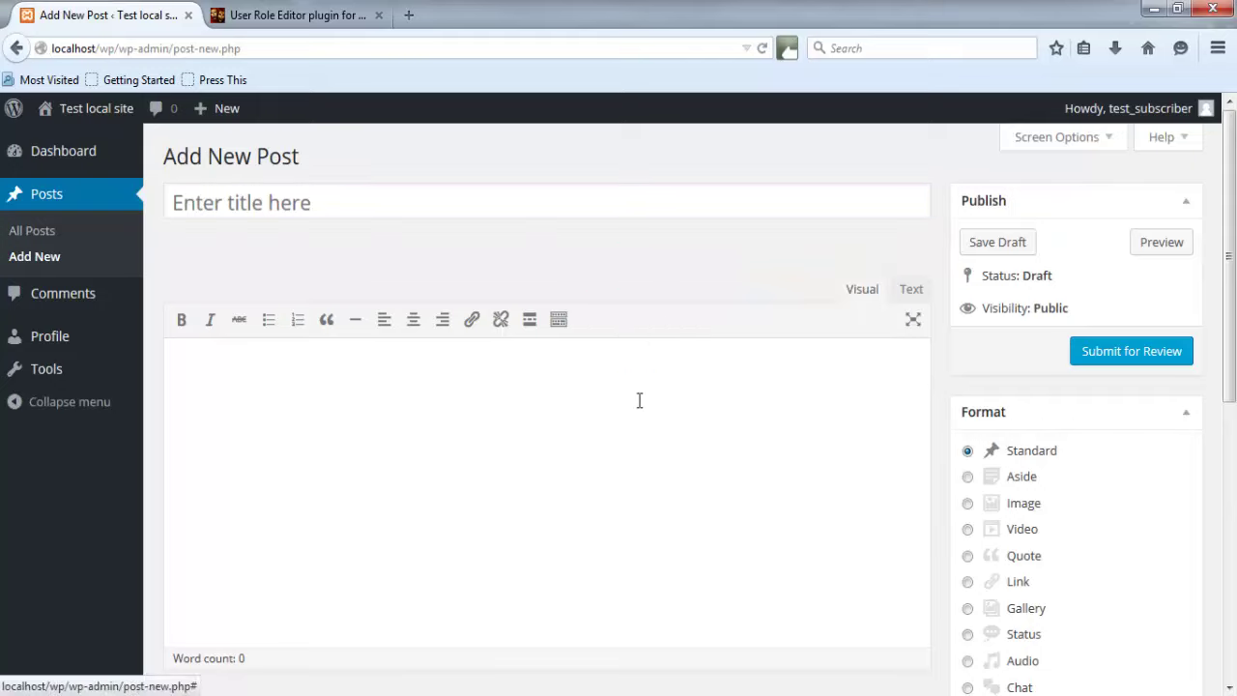
click(436, 435)
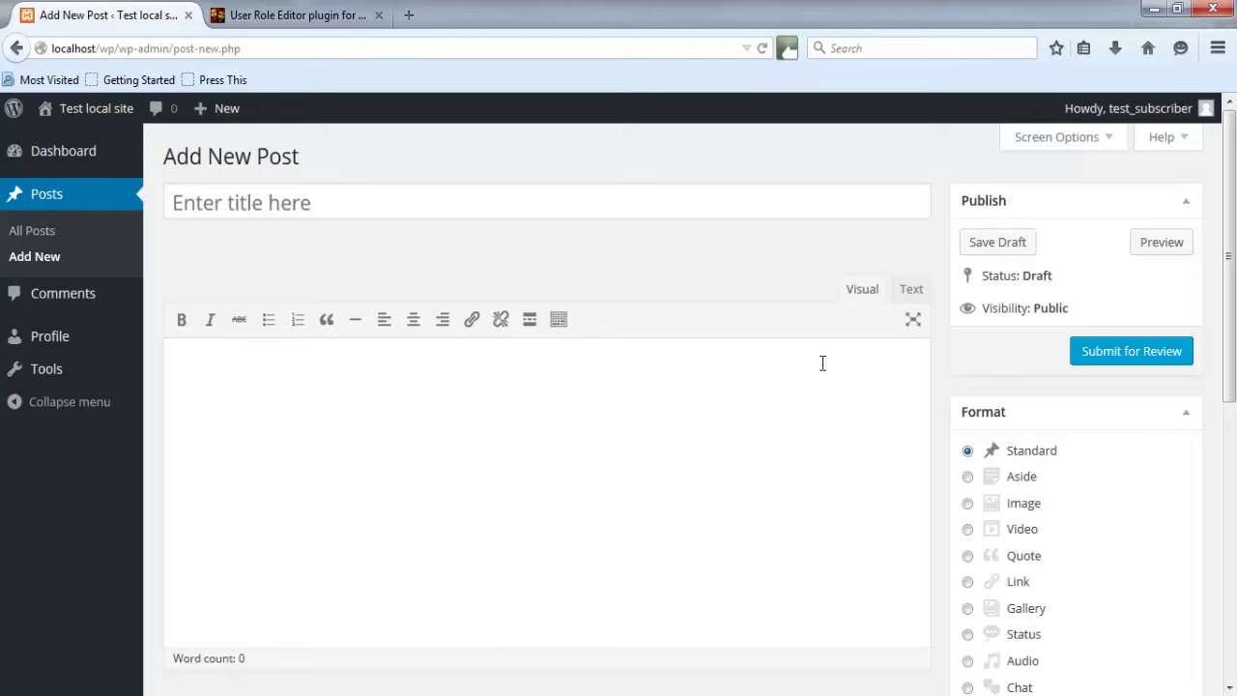
click(561, 321)
click(563, 322)
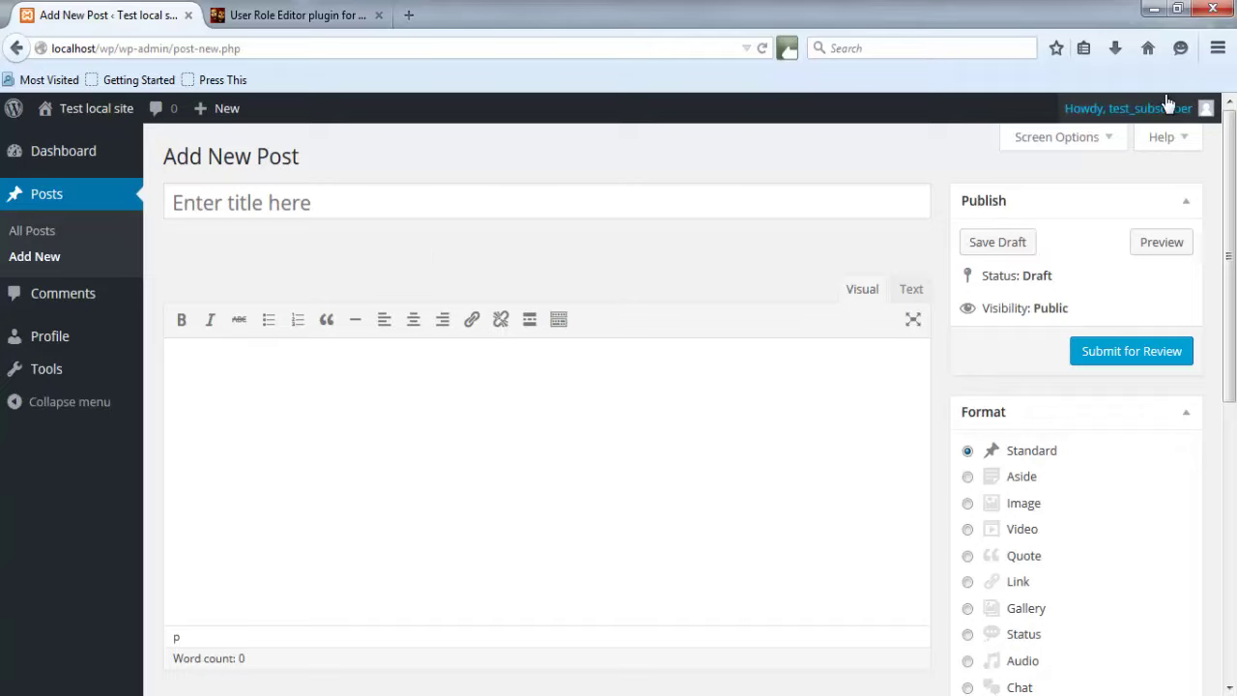
mouse_move(1165, 107)
click(1096, 202)
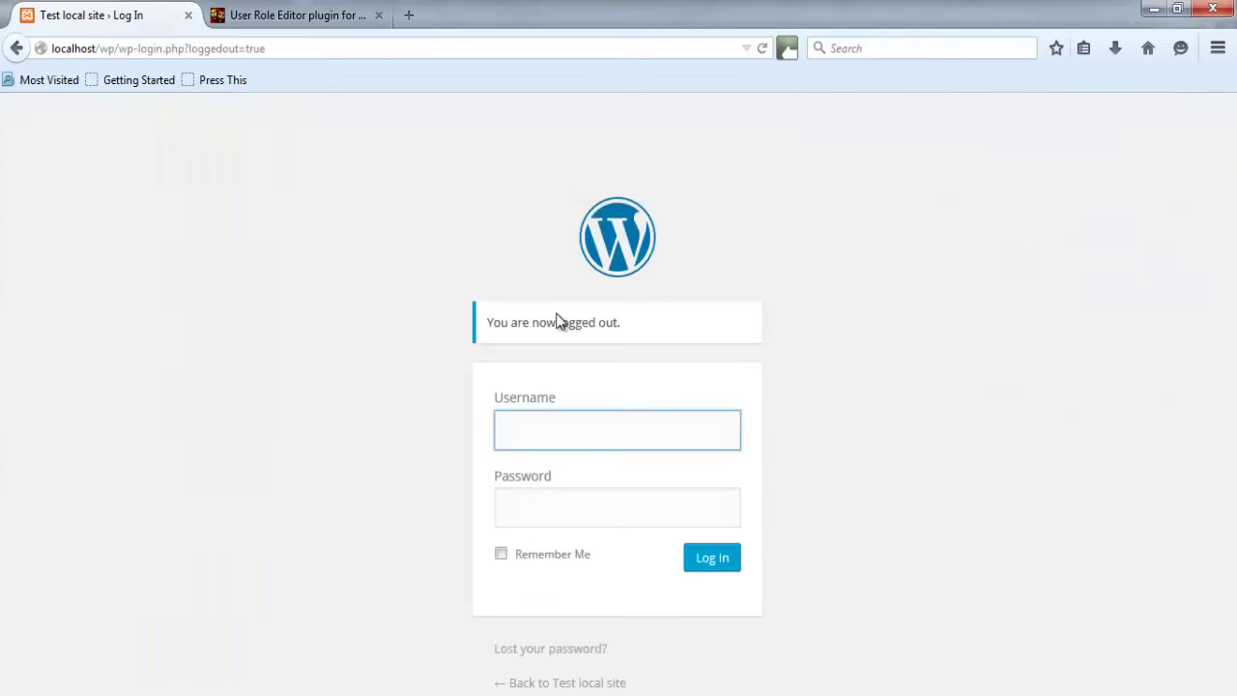
Log in as test_admin, picking the username from suggestions and entering the account password.
text(te)
click(553, 479)
click(546, 506)
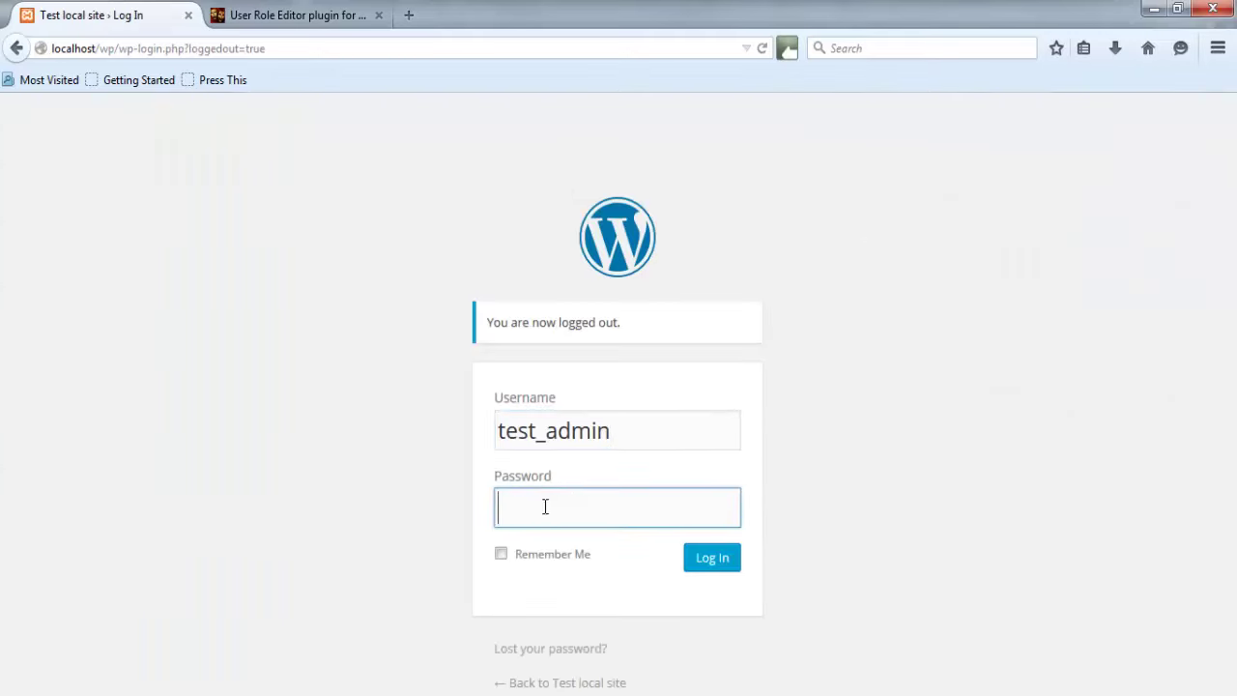
text(123)
click(711, 565)
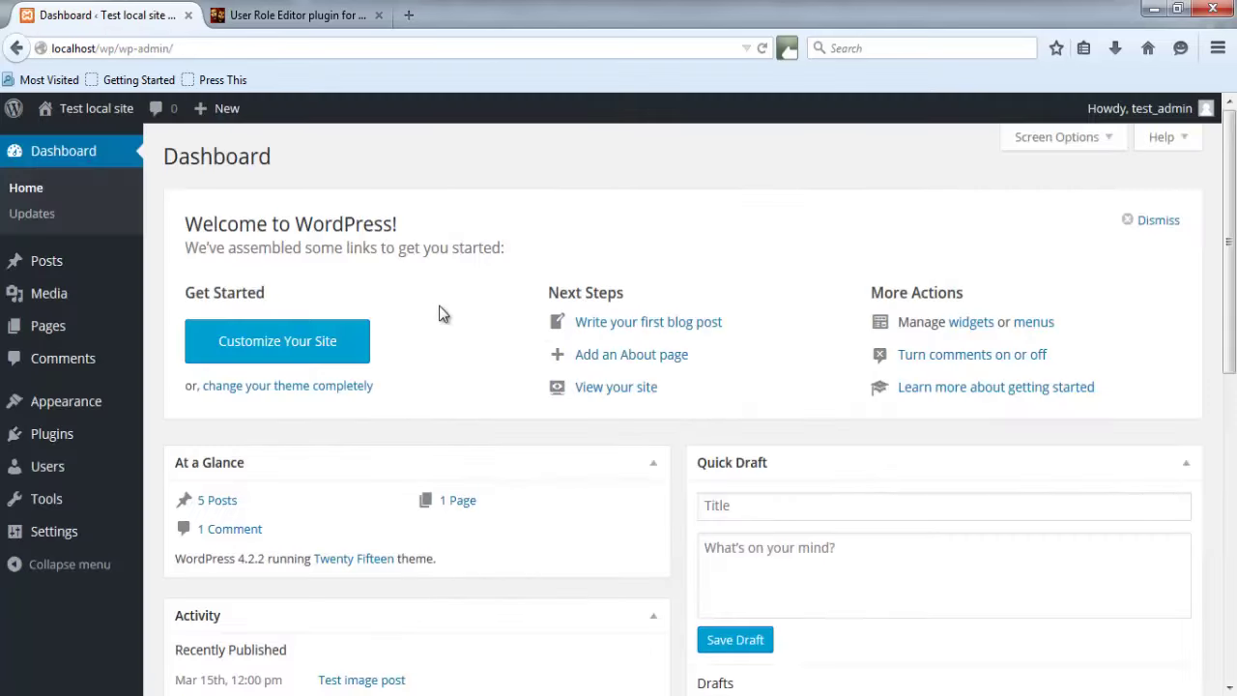
In All Users, switch test_subscriber back to Subscriber, then go to User Role Editor.
mouse_move(106, 467)
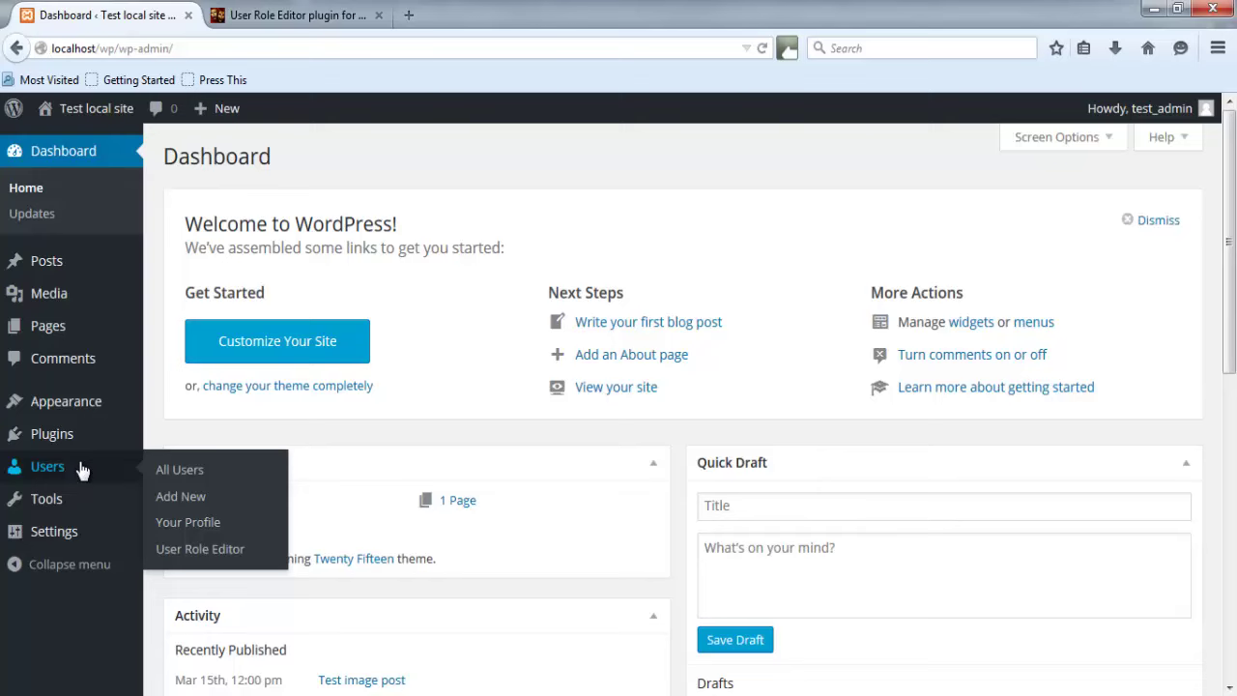
click(165, 472)
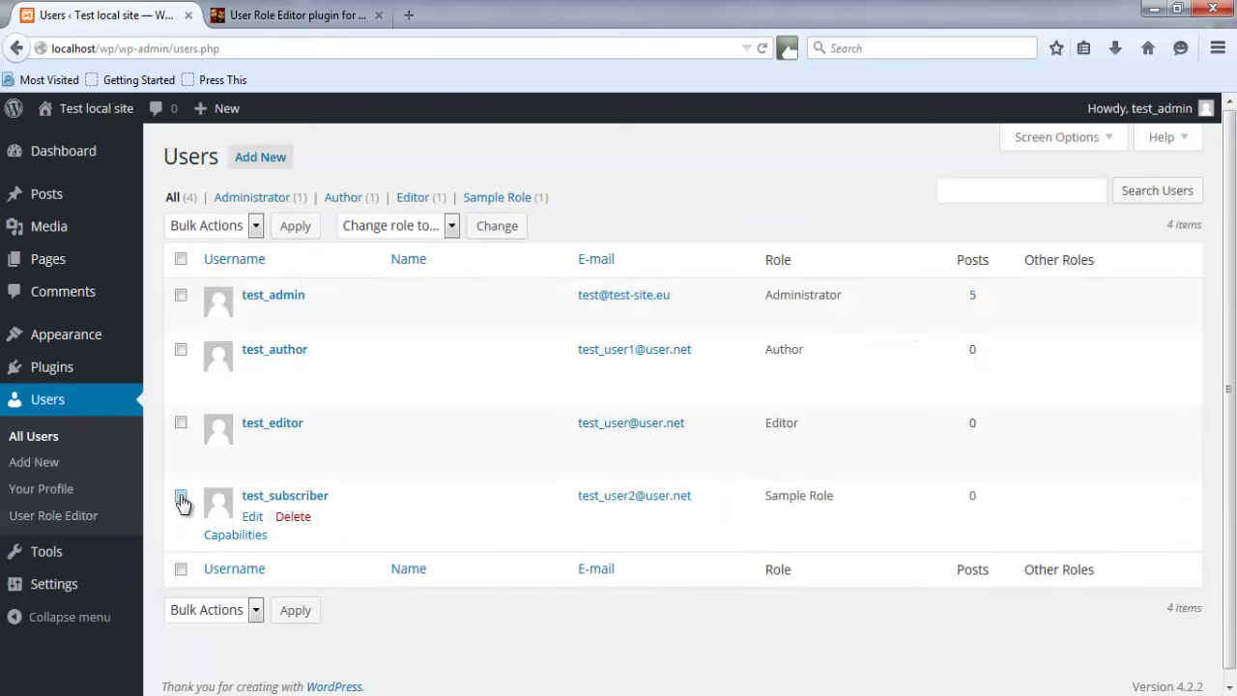
click(181, 497)
click(452, 227)
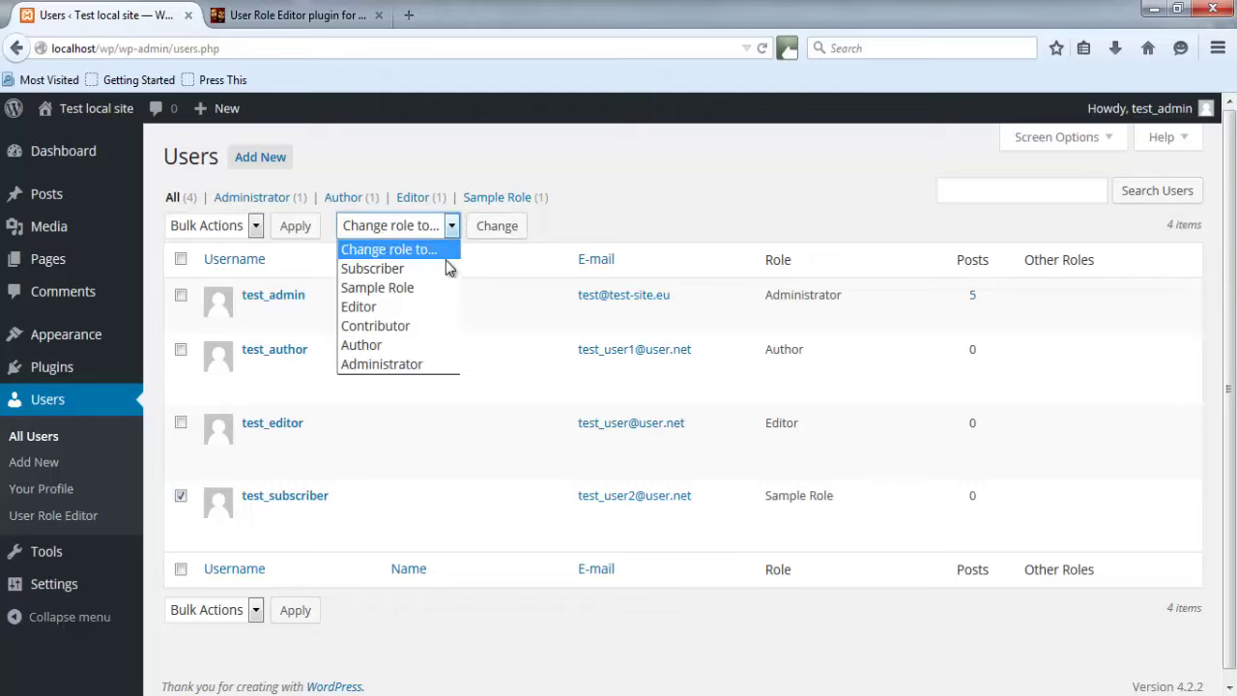
click(412, 270)
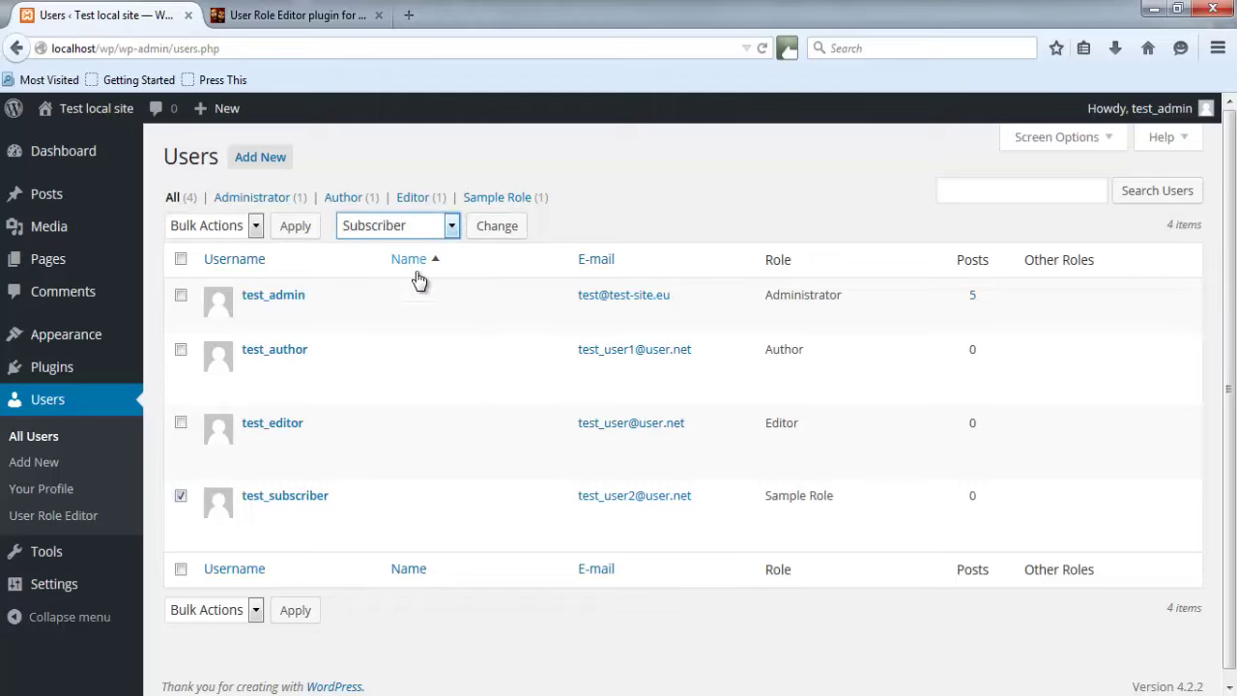
click(485, 229)
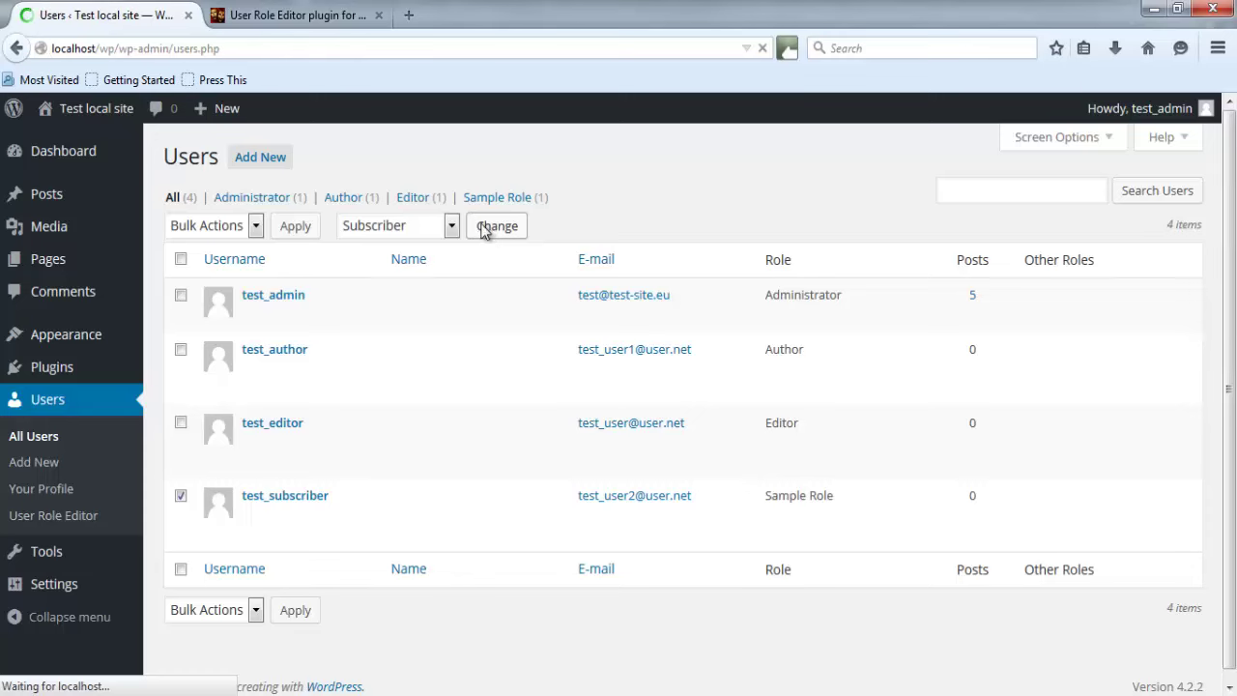
click(26, 515)
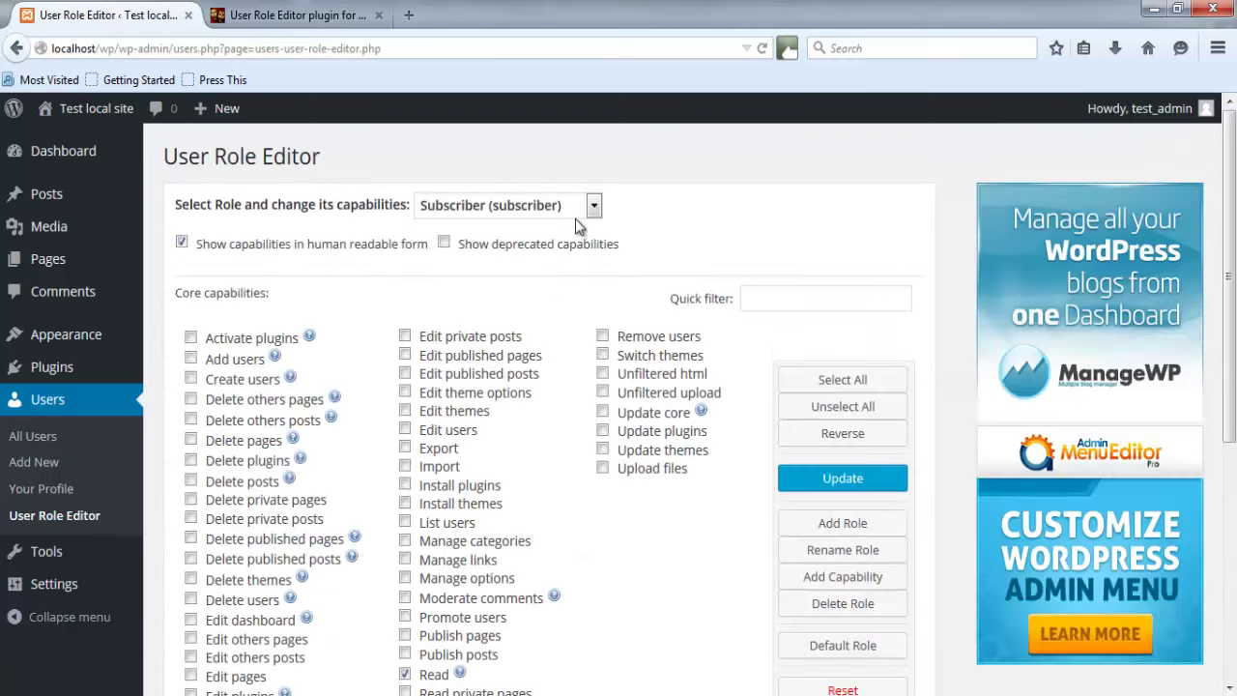
Select Sample Role (sample_role) and review its Read, Edit posts and Edit others posts capabilities.
click(577, 216)
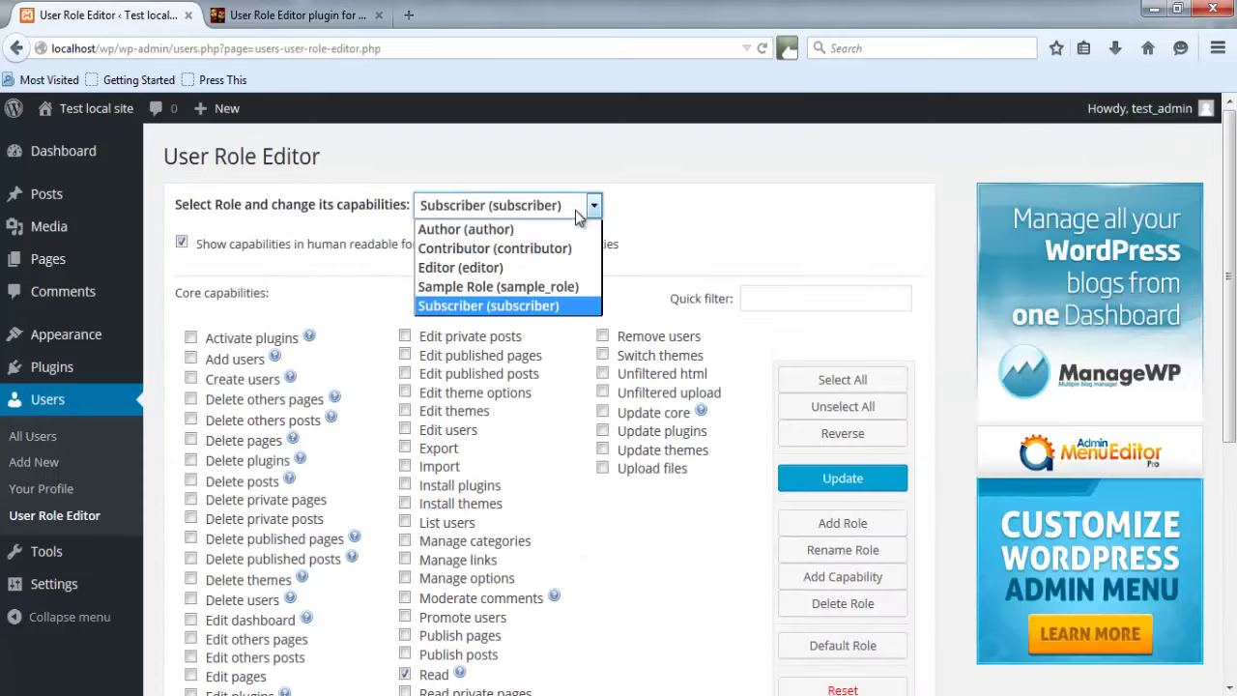
click(518, 290)
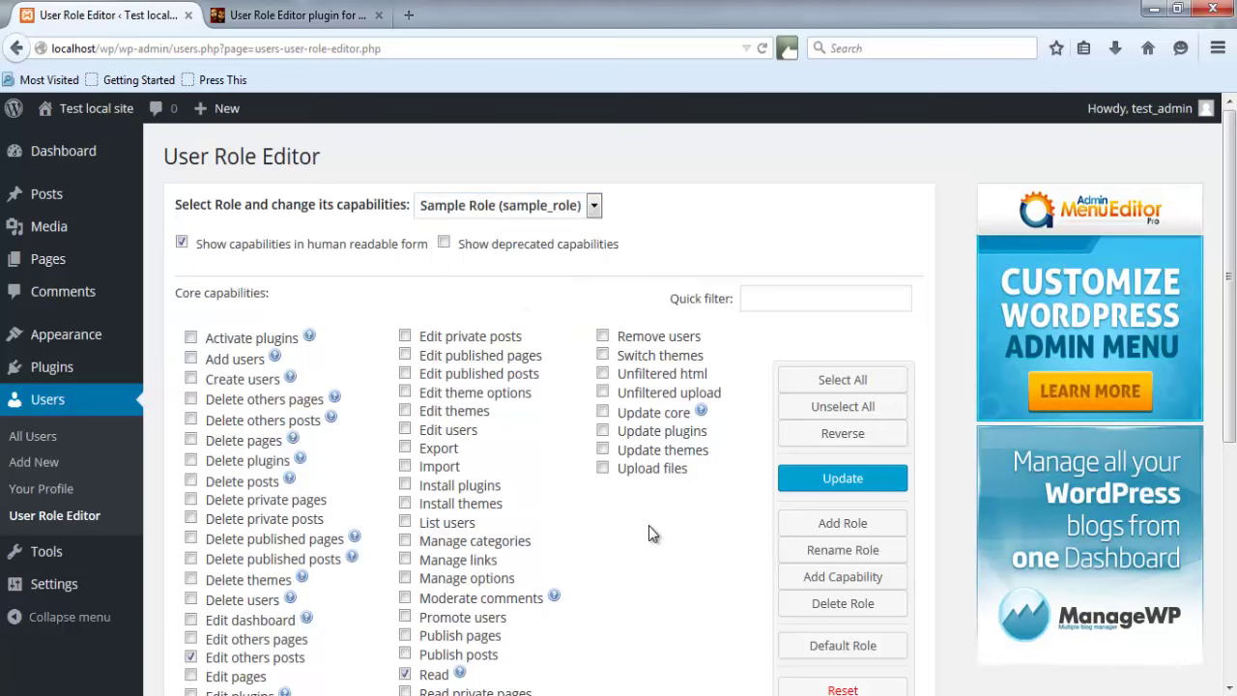
scroll(654, 534, down, 3)
scroll(674, 523, up, 2)
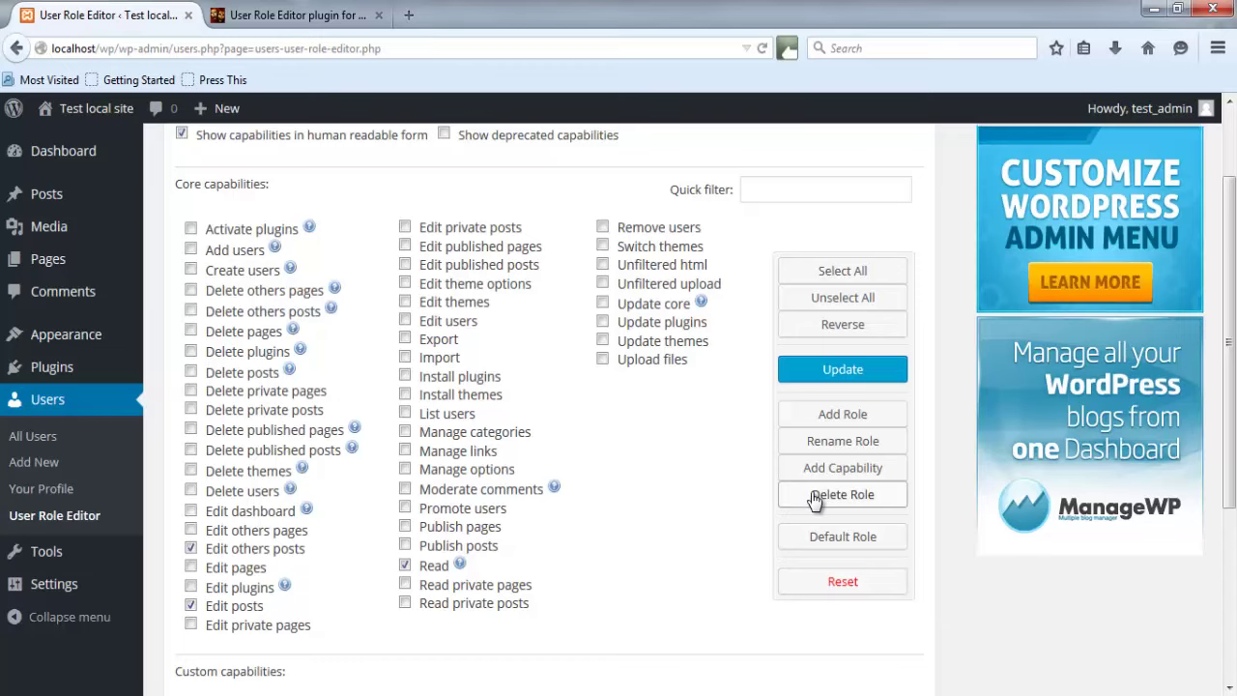
Delete the sample_role role, then check the role dropdown lists only Author, Contributor, Editor and Subscriber.
click(815, 496)
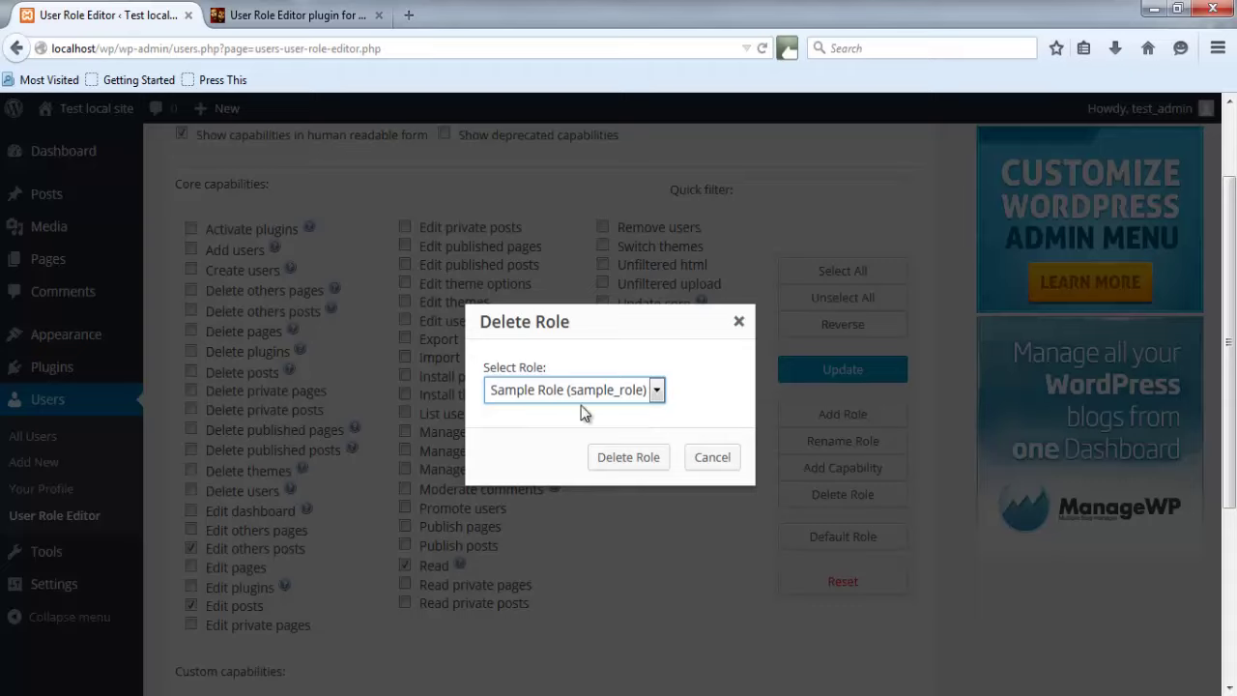
click(656, 391)
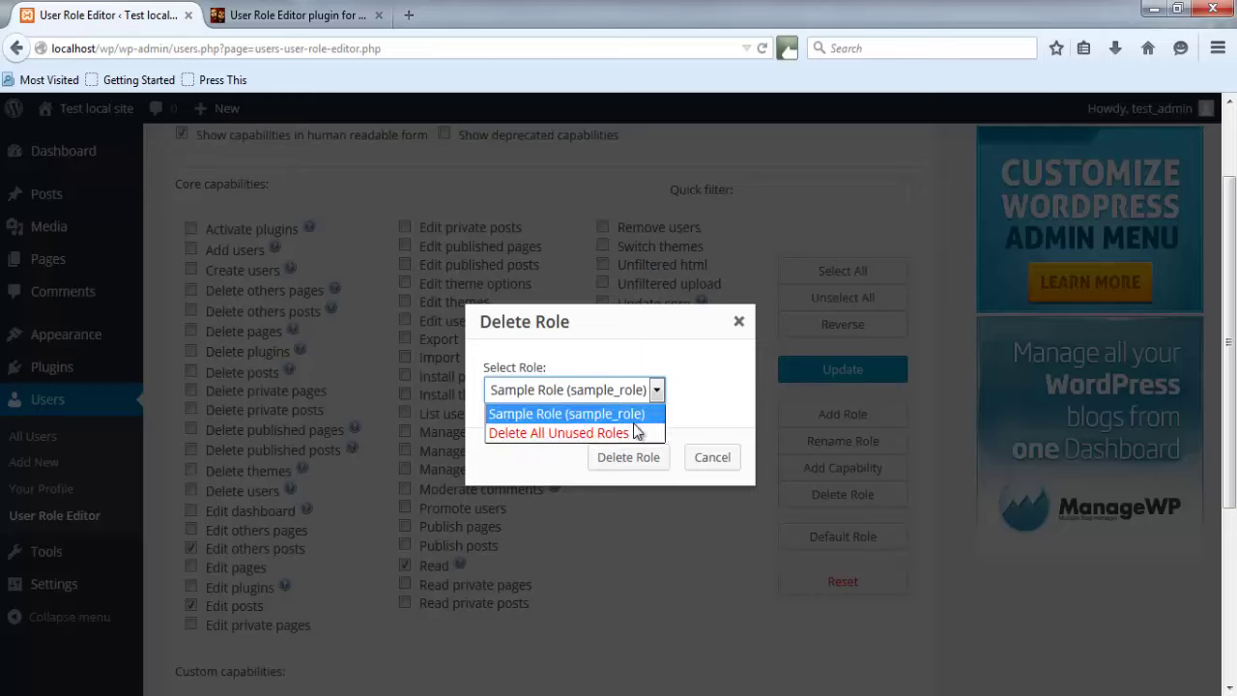
click(636, 348)
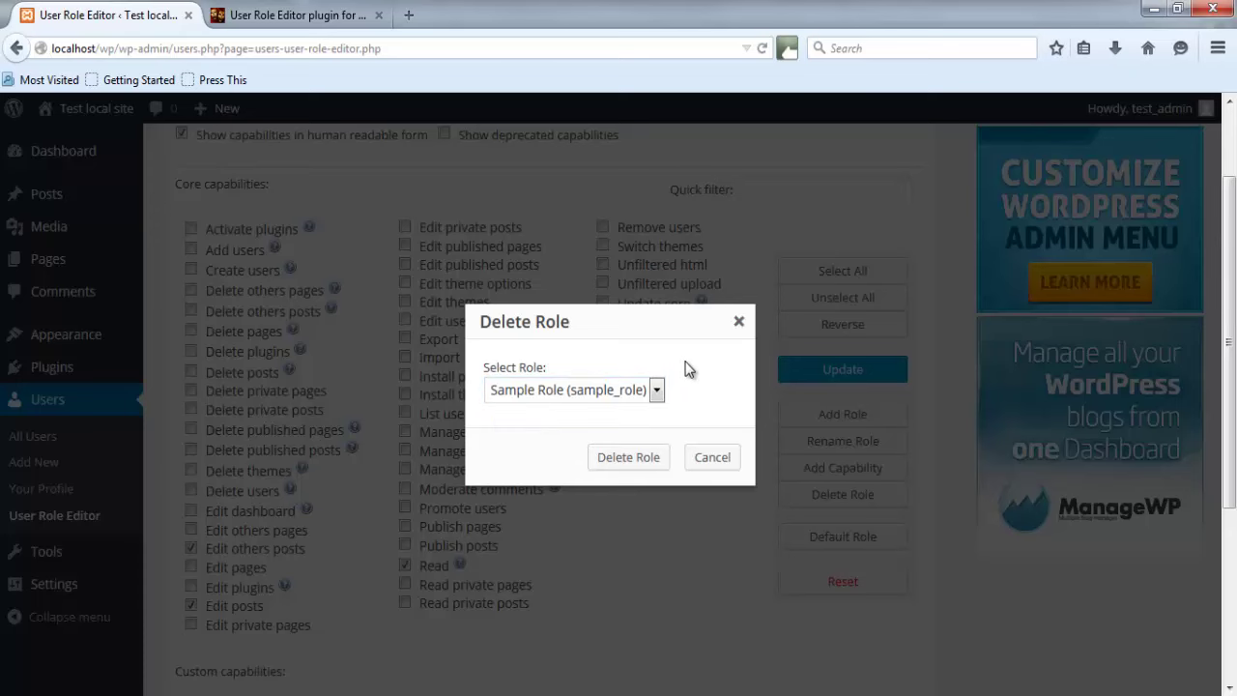
click(627, 461)
click(591, 355)
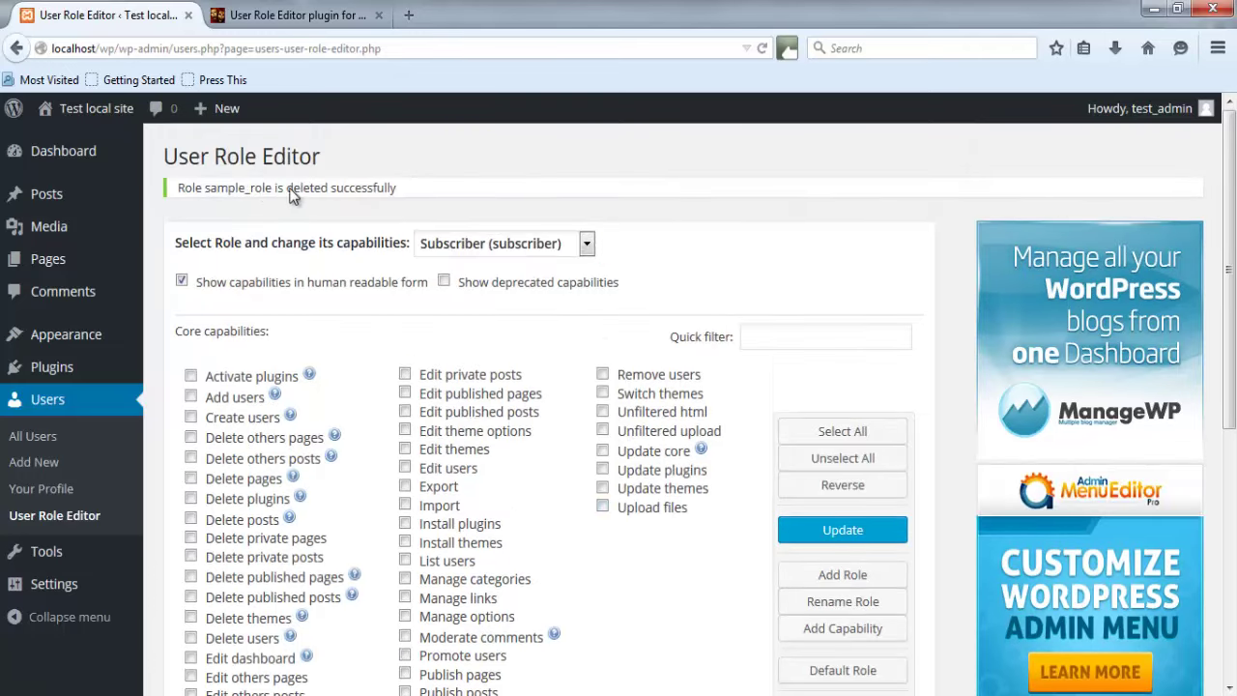
click(552, 244)
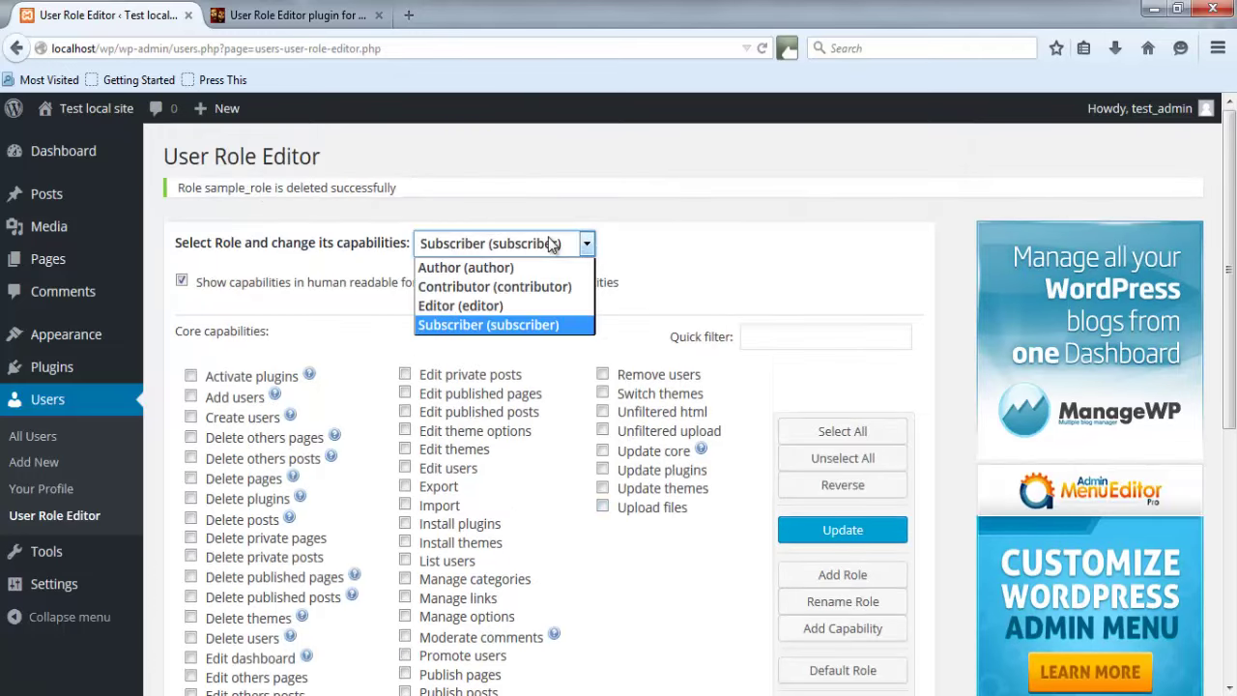
click(568, 194)
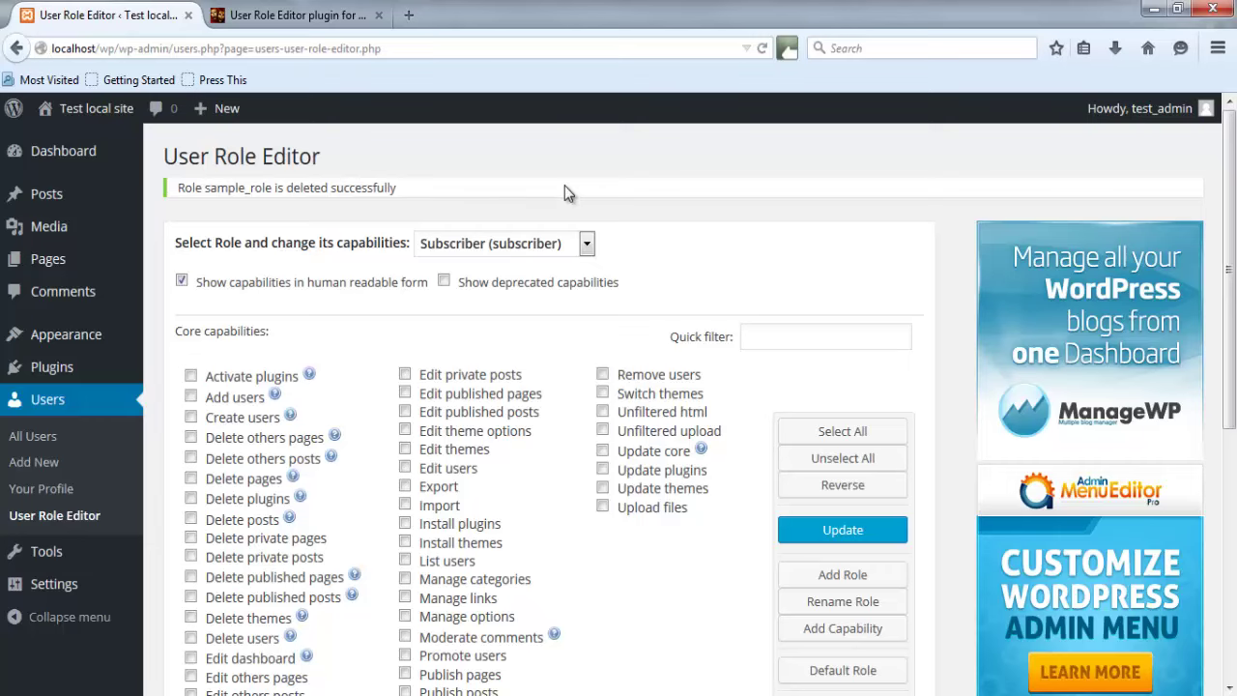
click(326, 16)
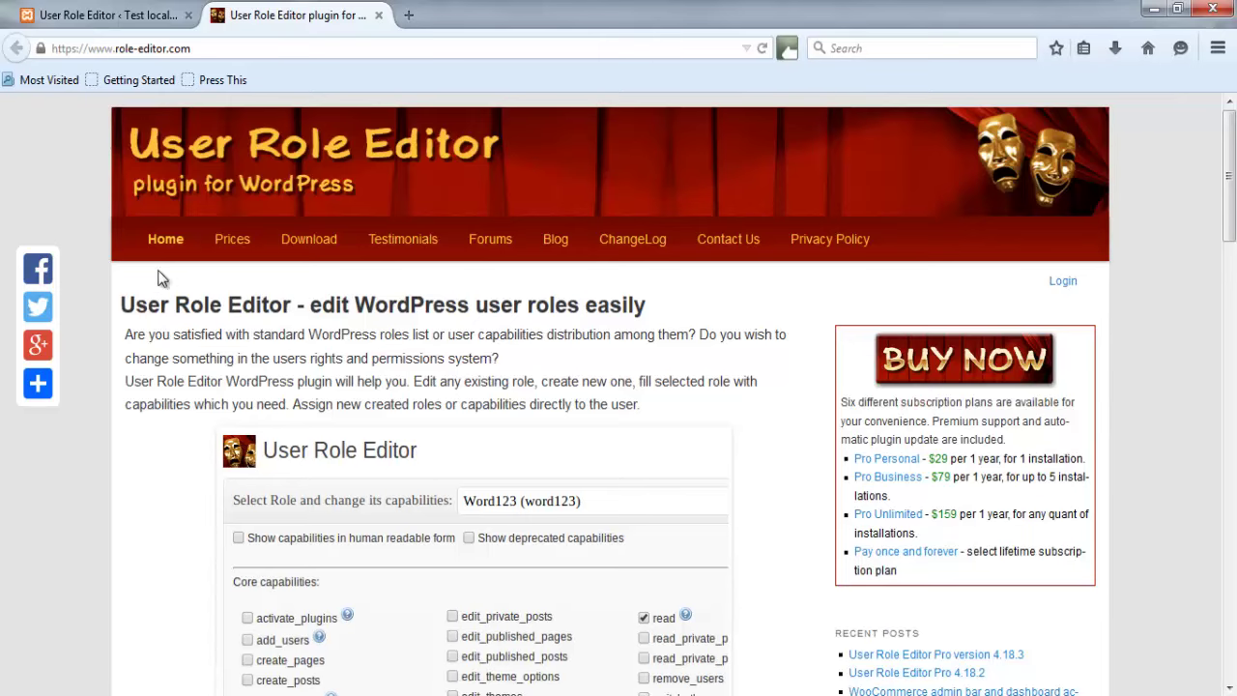
scroll(105, 254, down, 6)
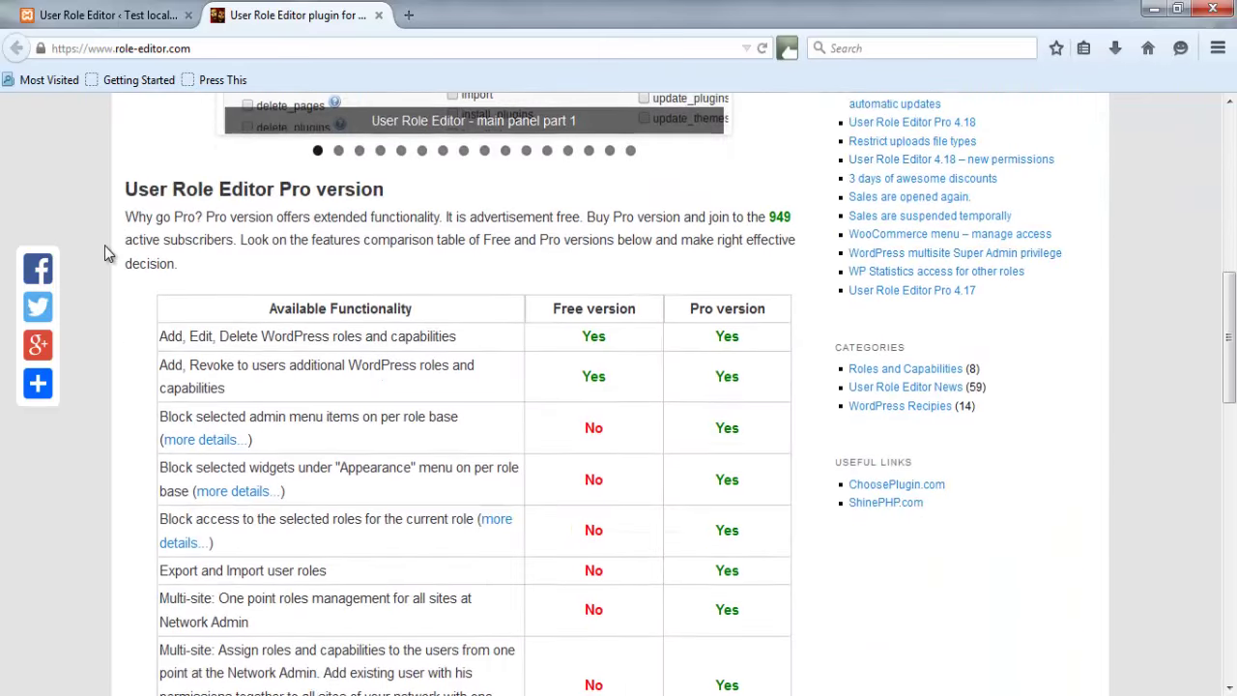
scroll(106, 246, down, 2)
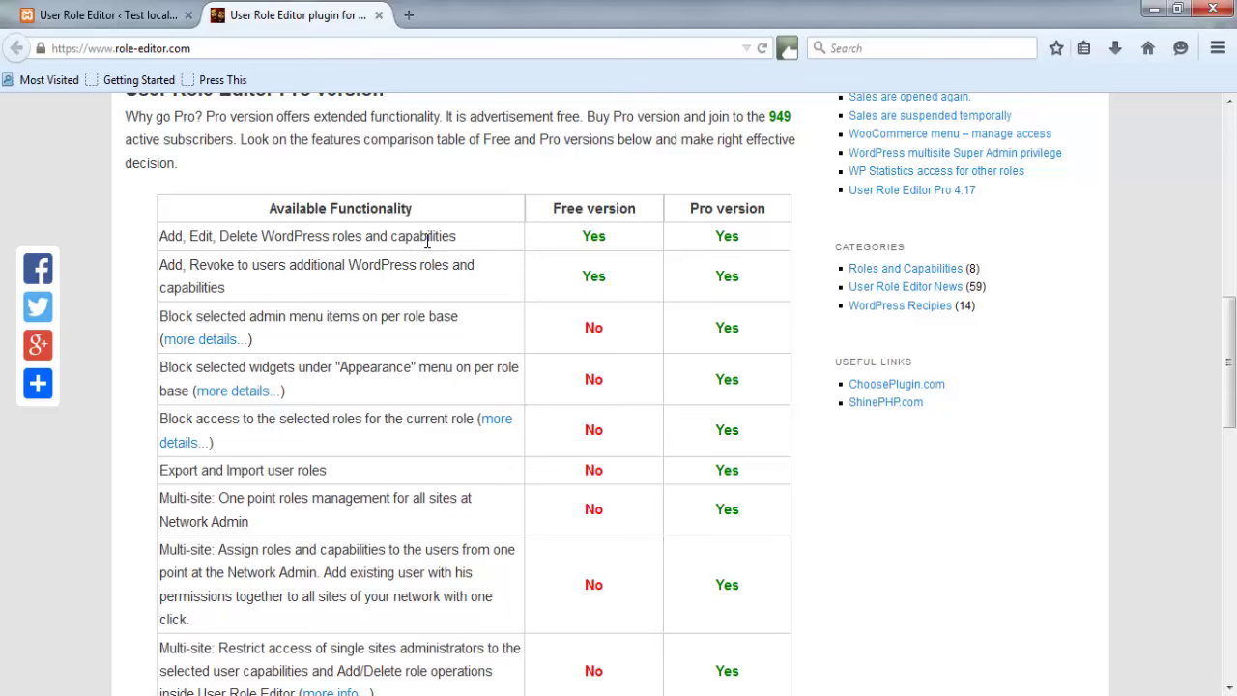
scroll(159, 382, up, 2)
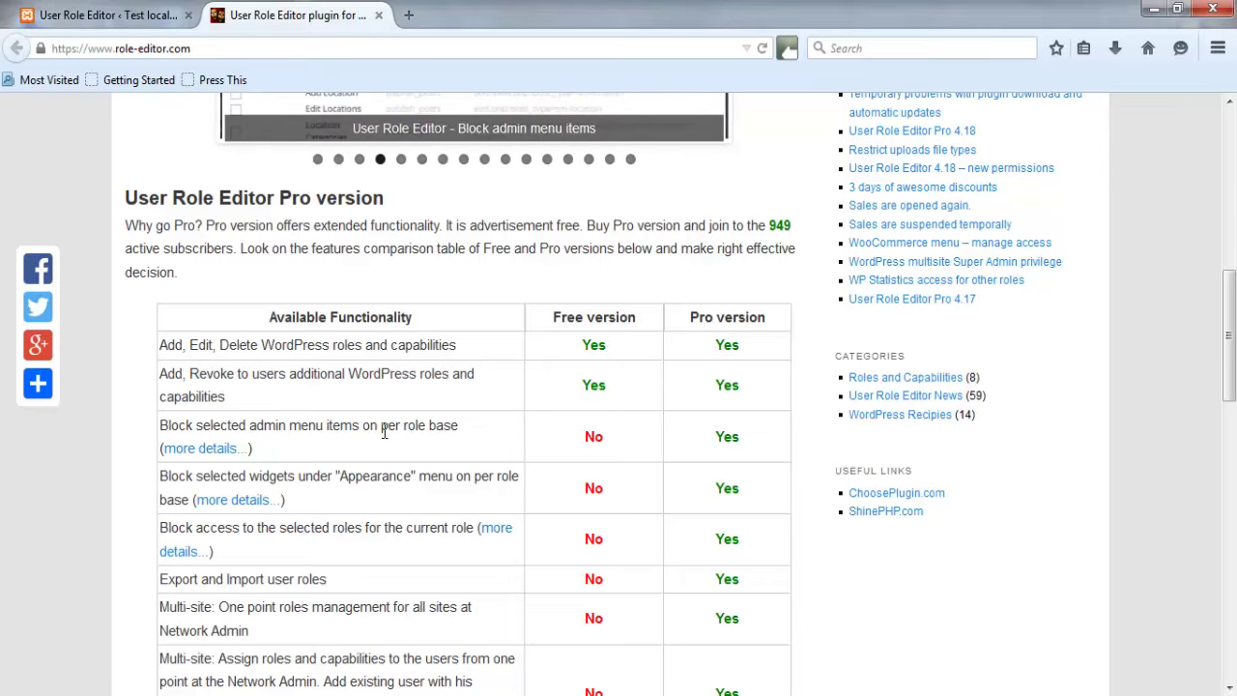
scroll(385, 431, down, 2)
scroll(385, 431, down, 10)
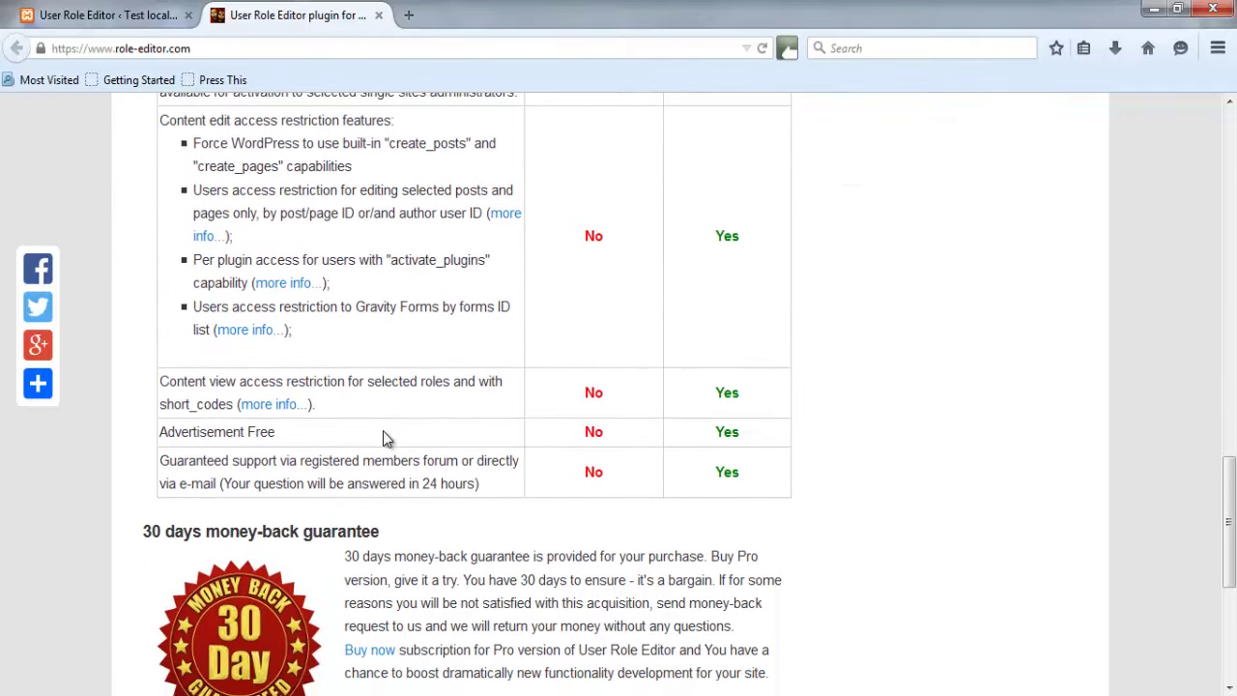
scroll(384, 435, up, 4)
scroll(384, 432, up, 8)
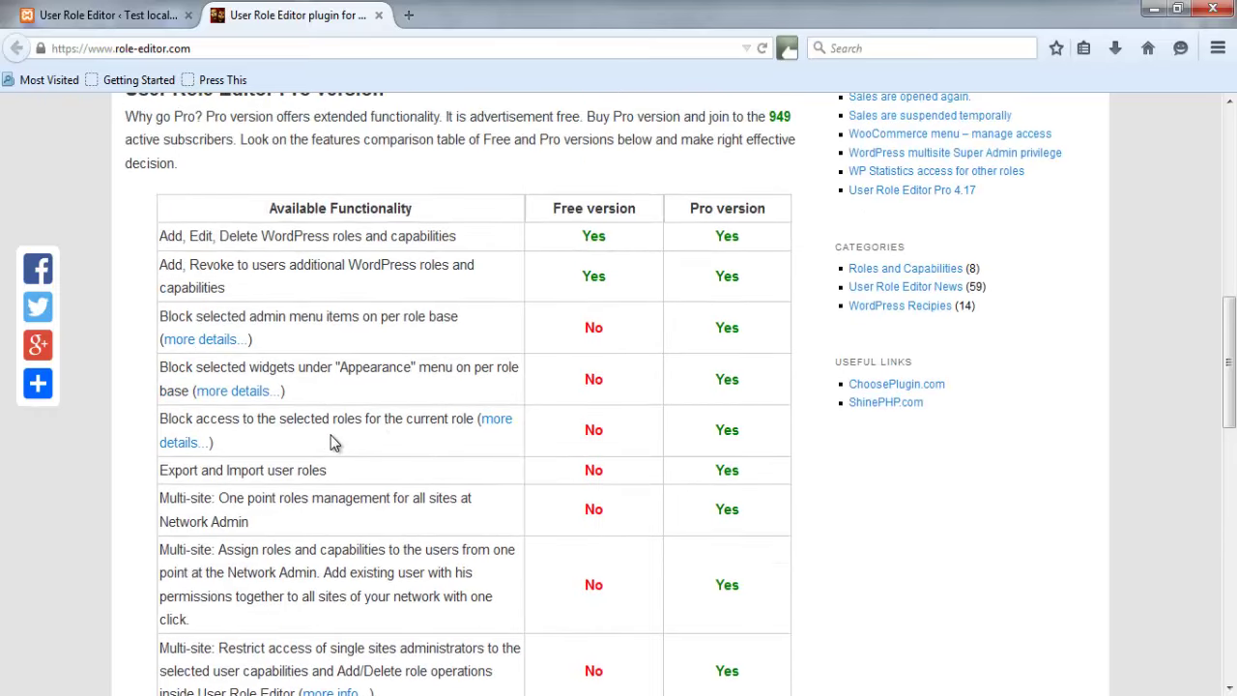
scroll(332, 442, up, 2)
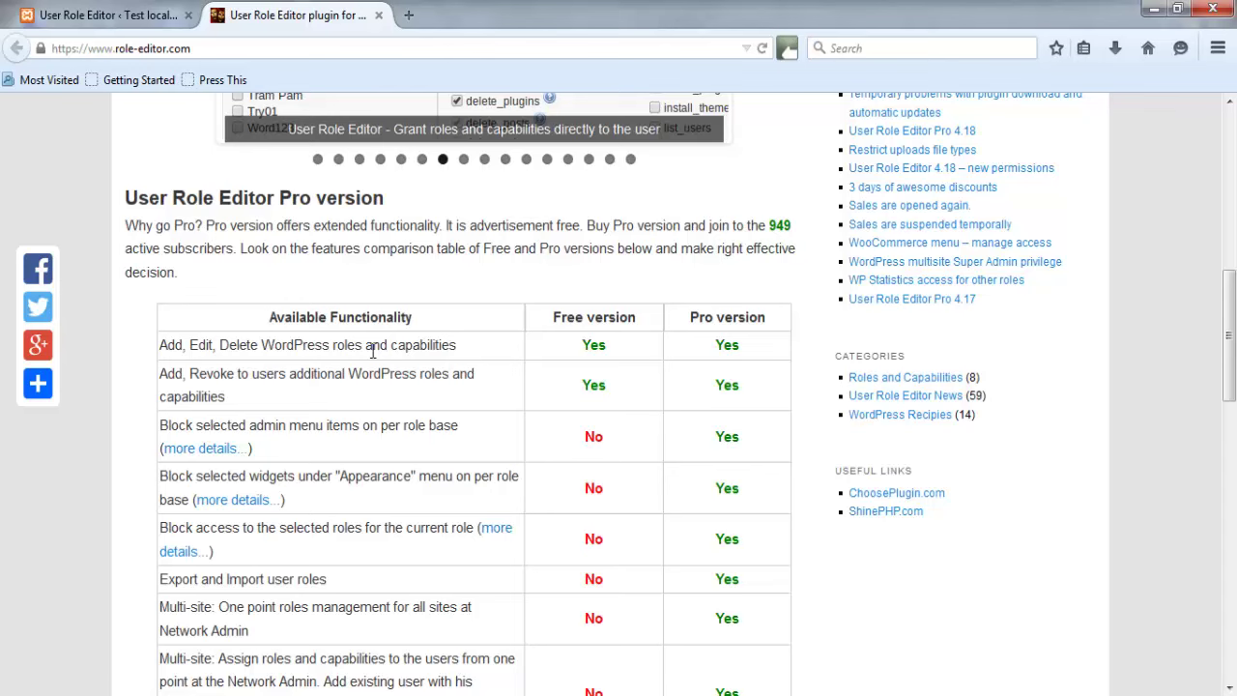
click(145, 15)
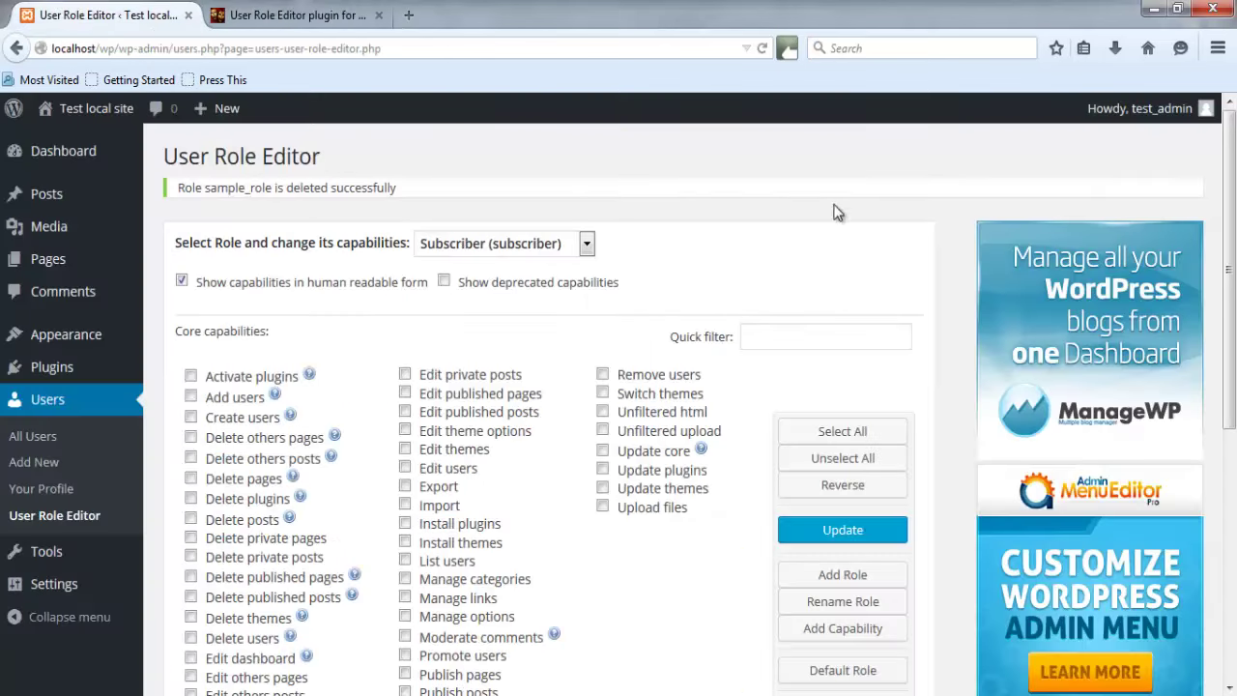